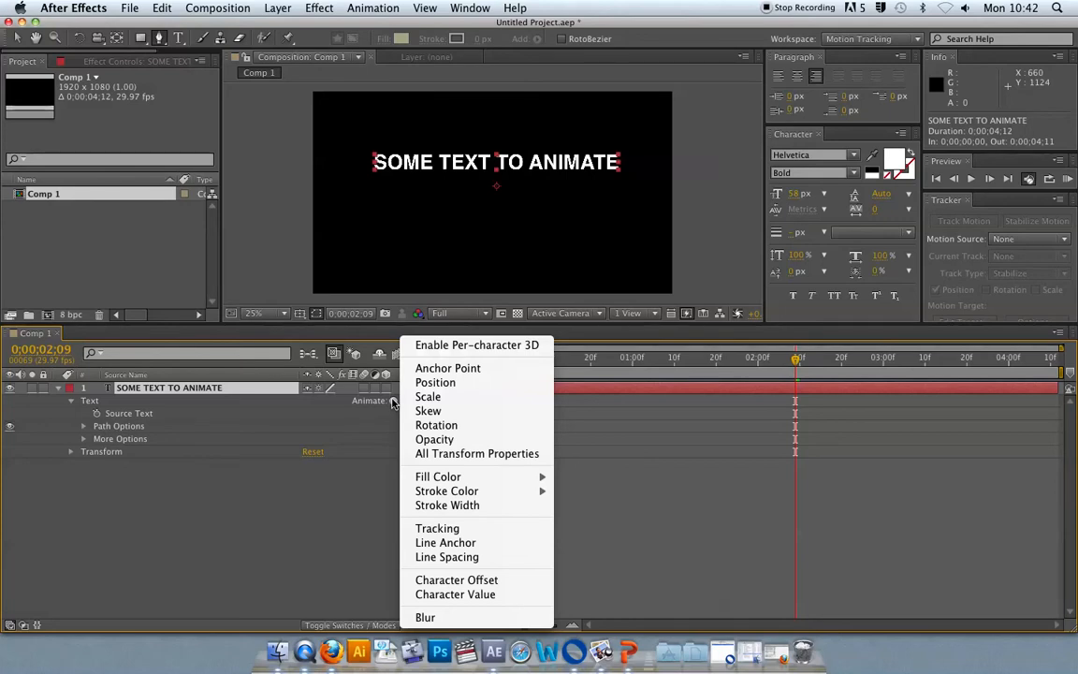
# Add a Rotation animator at 36° to the SOME TEXT TO ANIMATE layer and give it a Wiggly selector.
pyautogui.click(446, 429)
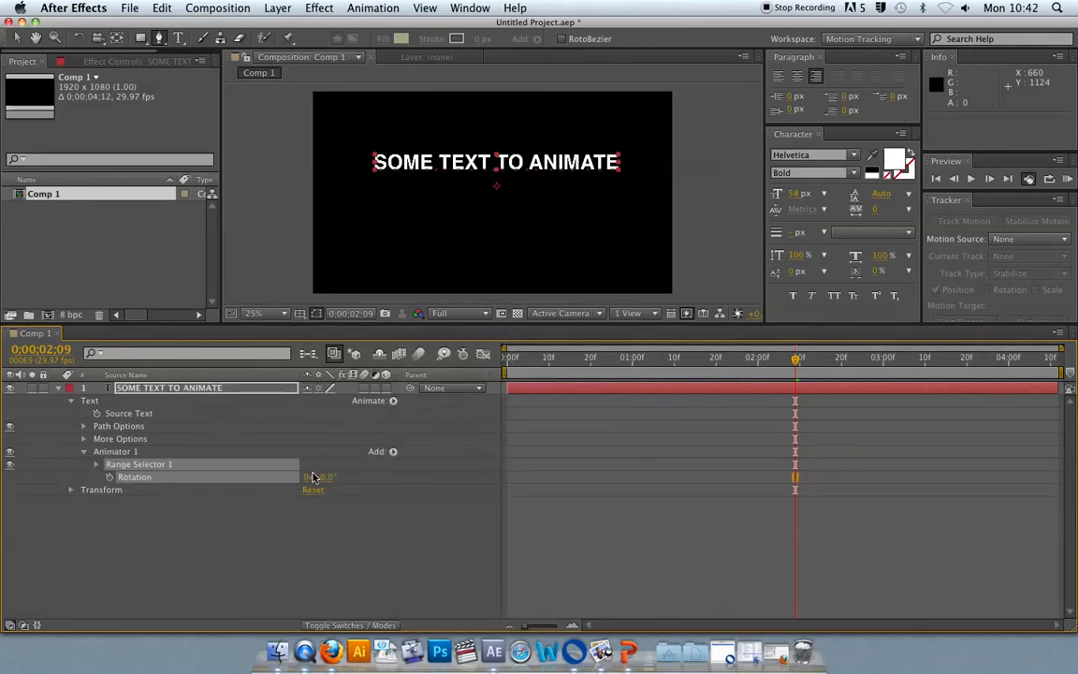
pyautogui.moveTo(325, 484); pyautogui.dragTo(356, 480)
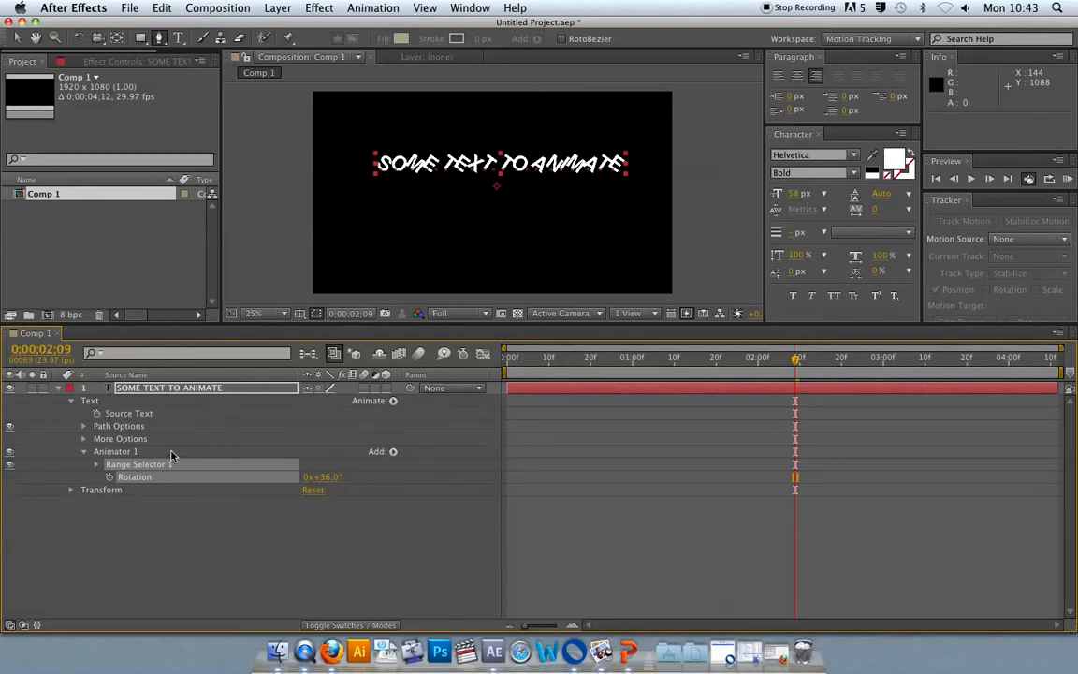
pyautogui.click(171, 454)
pyautogui.click(393, 451)
pyautogui.moveTo(419, 470)
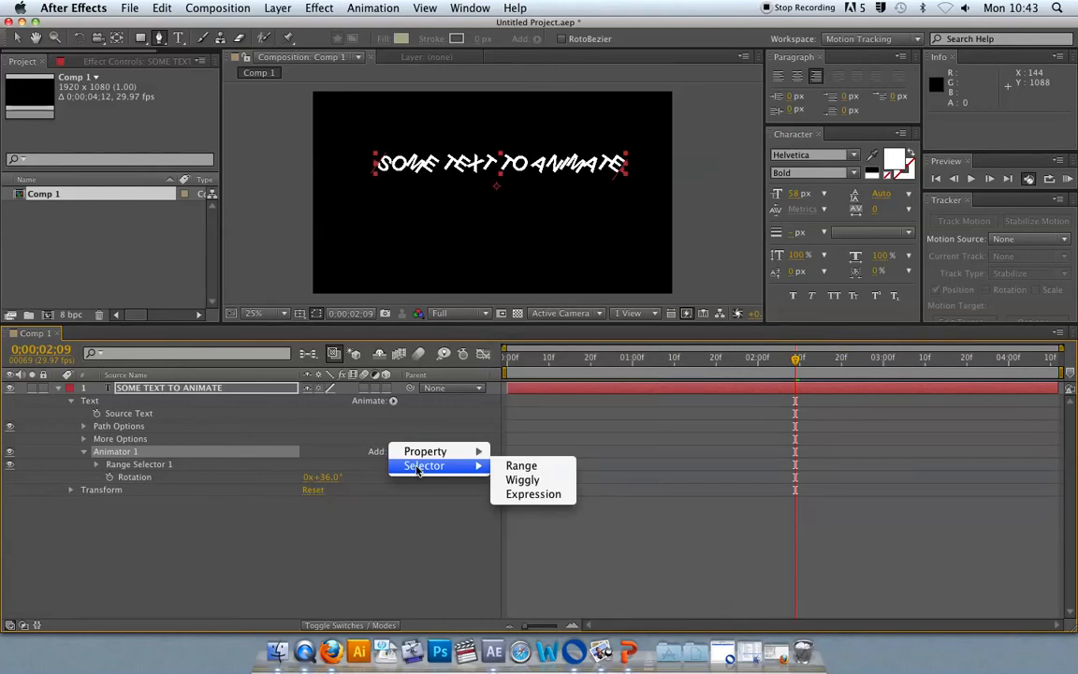
pyautogui.click(535, 481)
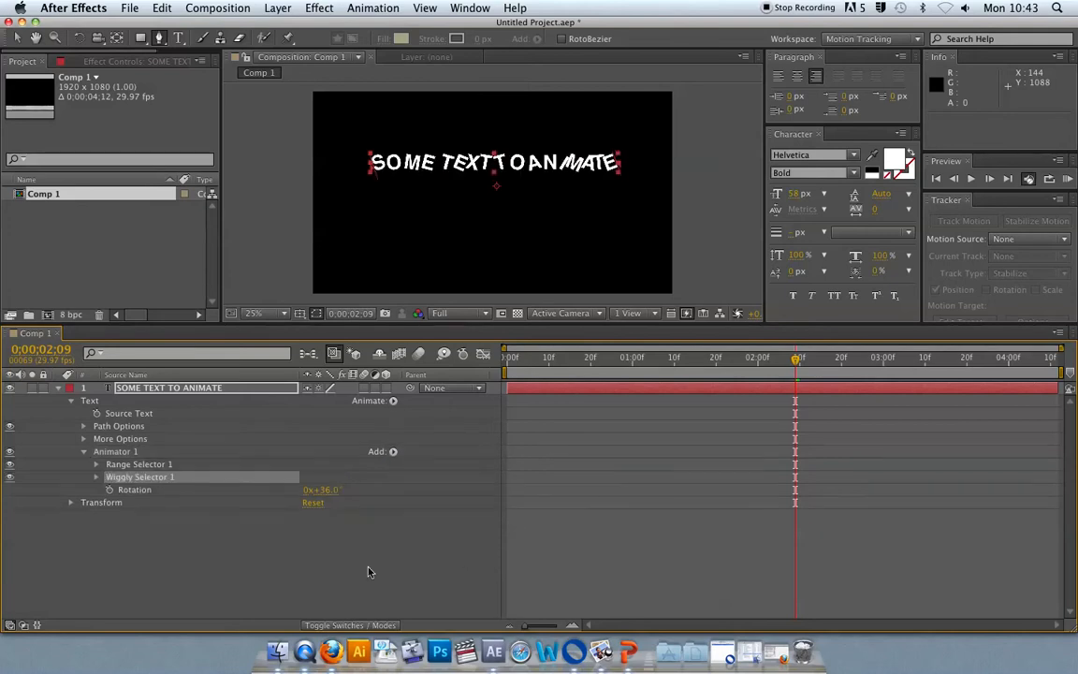
# Expand the Wiggly Selector's properties and preview the wiggling text from the start of the composition.
pyautogui.click(96, 478)
pyautogui.click(511, 359)
pyautogui.click(508, 362)
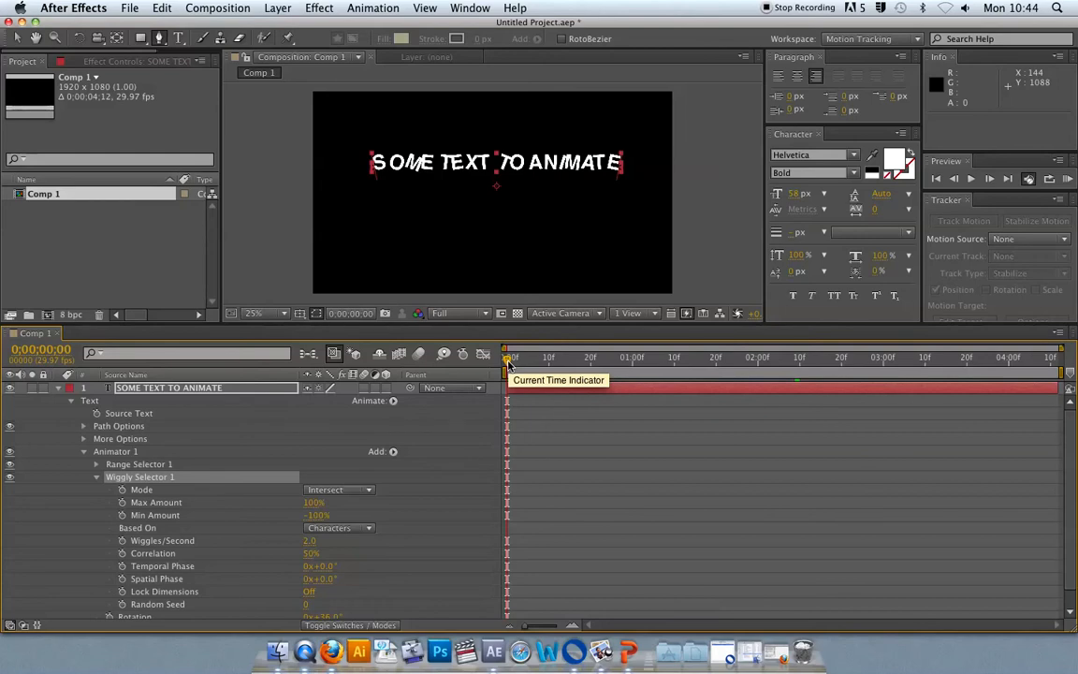
pyautogui.press('space')
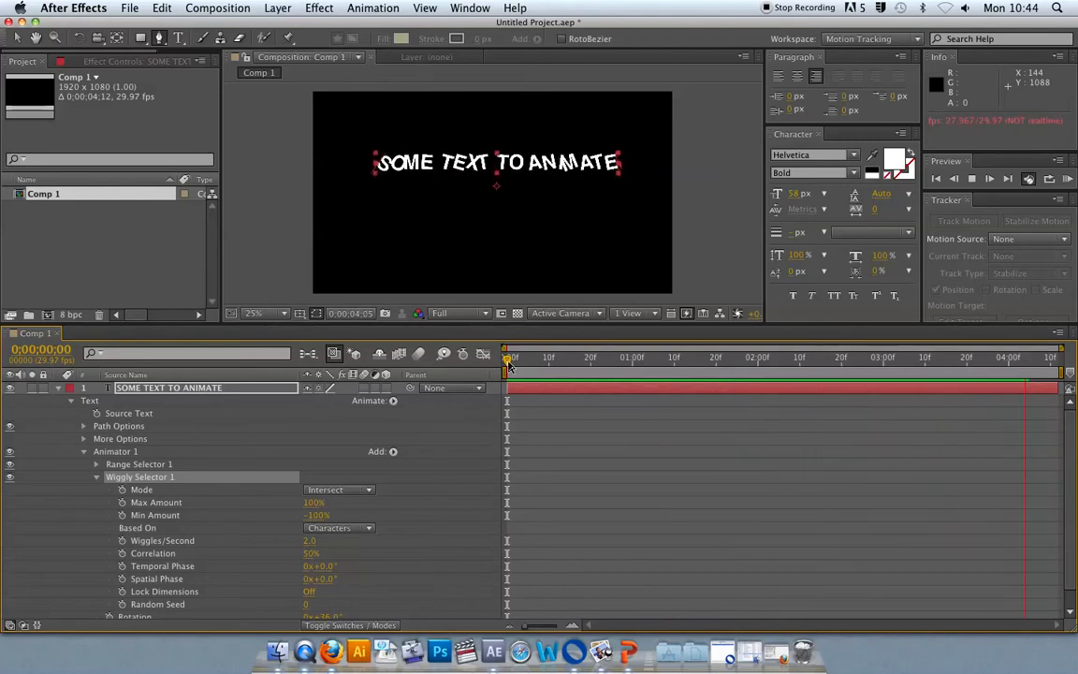
pyautogui.press('space')
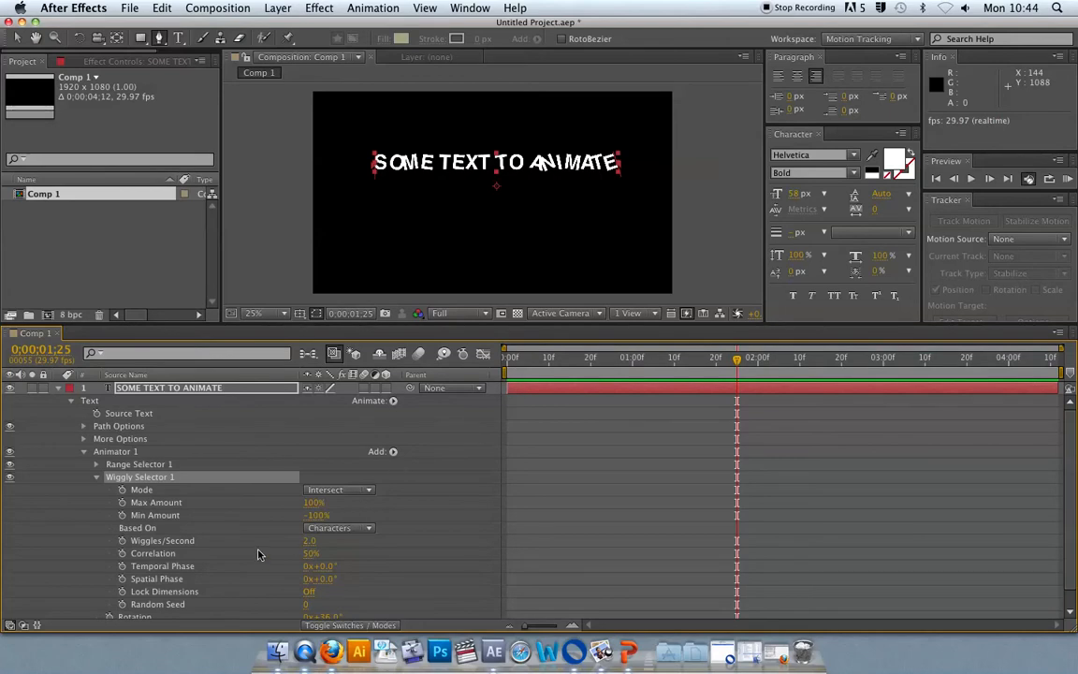
# Try basing the Wiggly Selector on Words and on Lines, and return it to Characters.
pyautogui.scroll(-1, 257, 554)
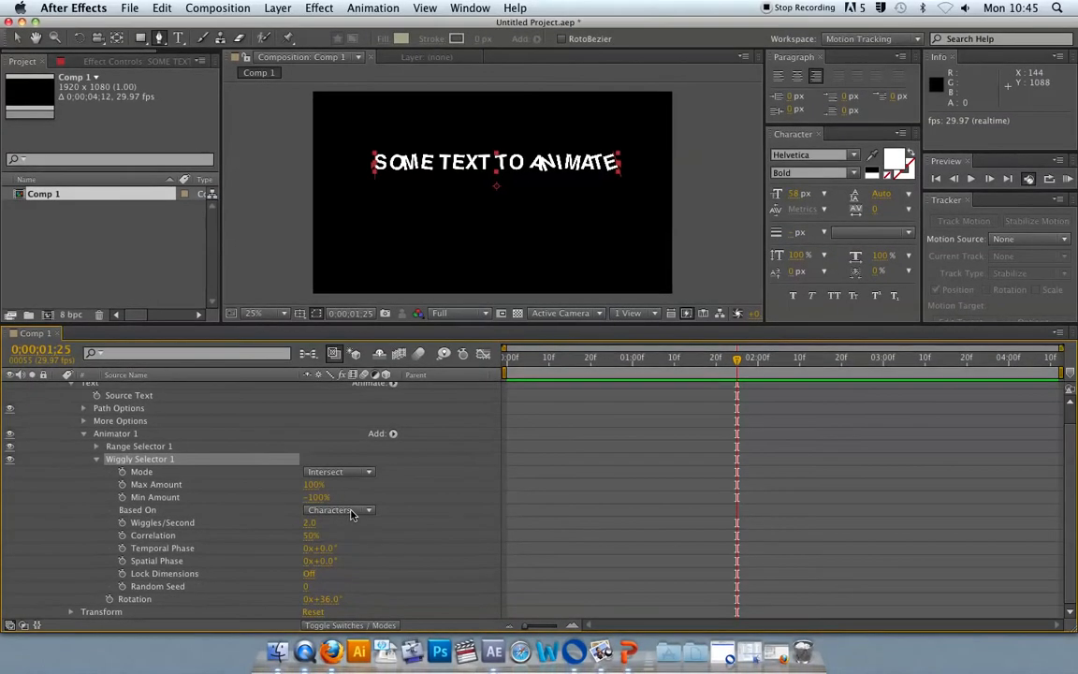
pyautogui.click(353, 511)
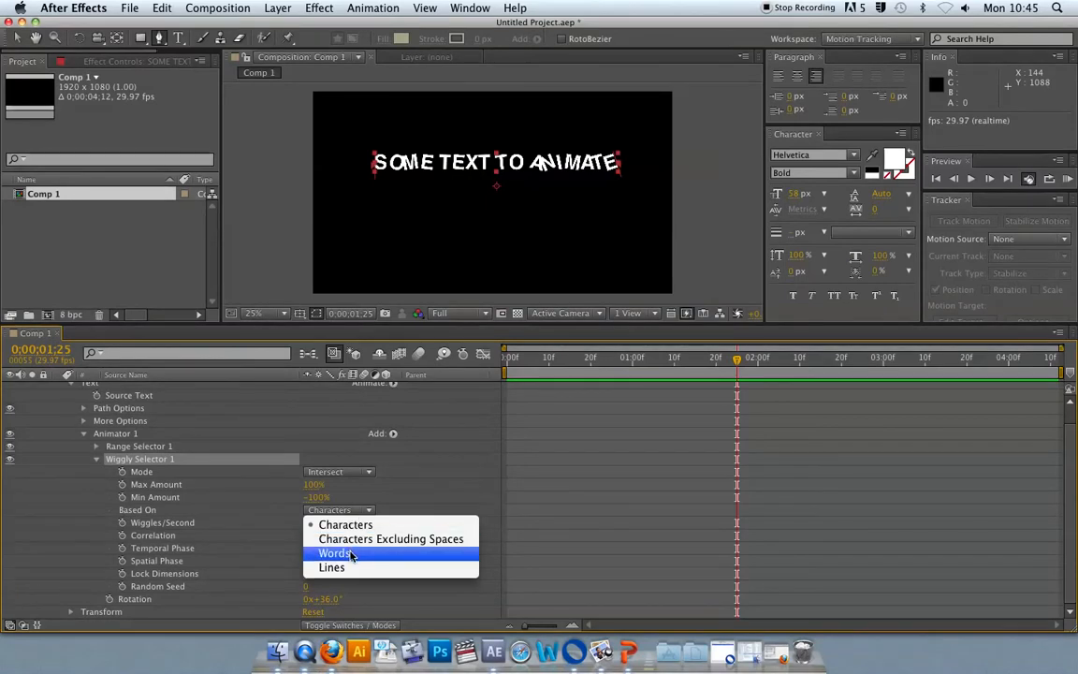
pyautogui.click(352, 553)
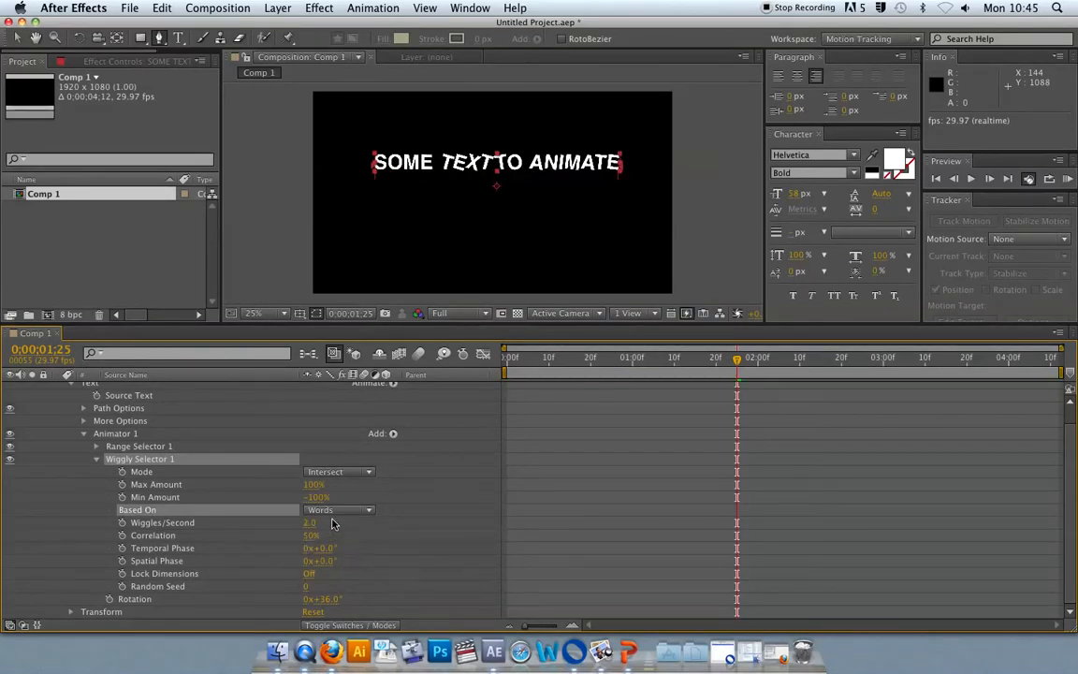
pyautogui.click(332, 512)
pyautogui.click(334, 567)
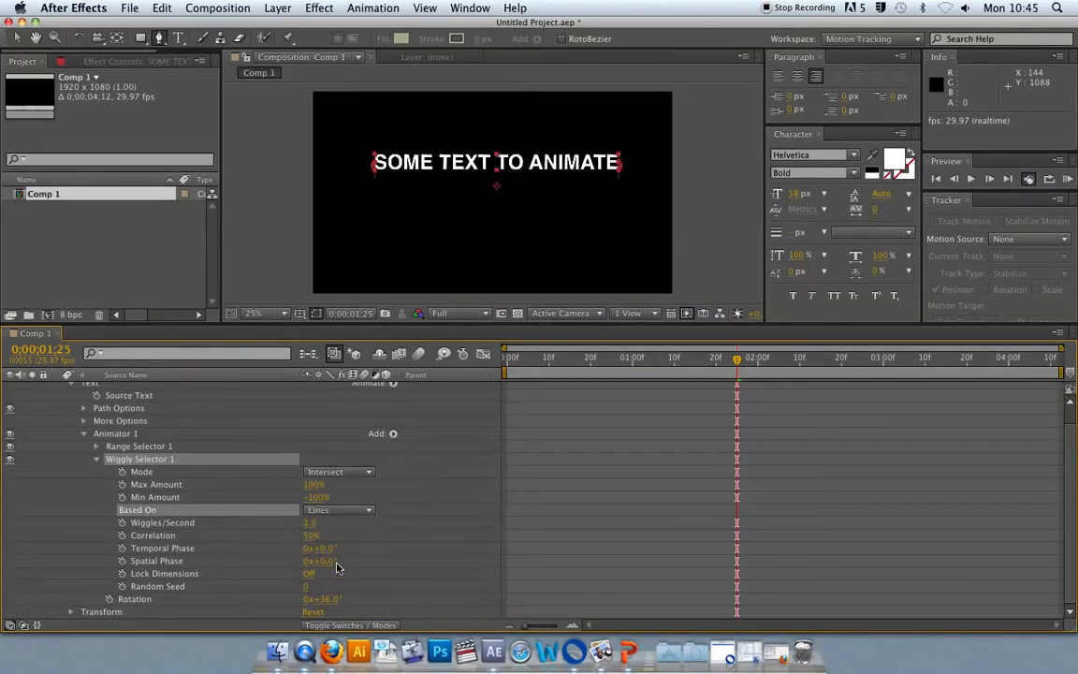
pyautogui.click(338, 514)
pyautogui.click(325, 518)
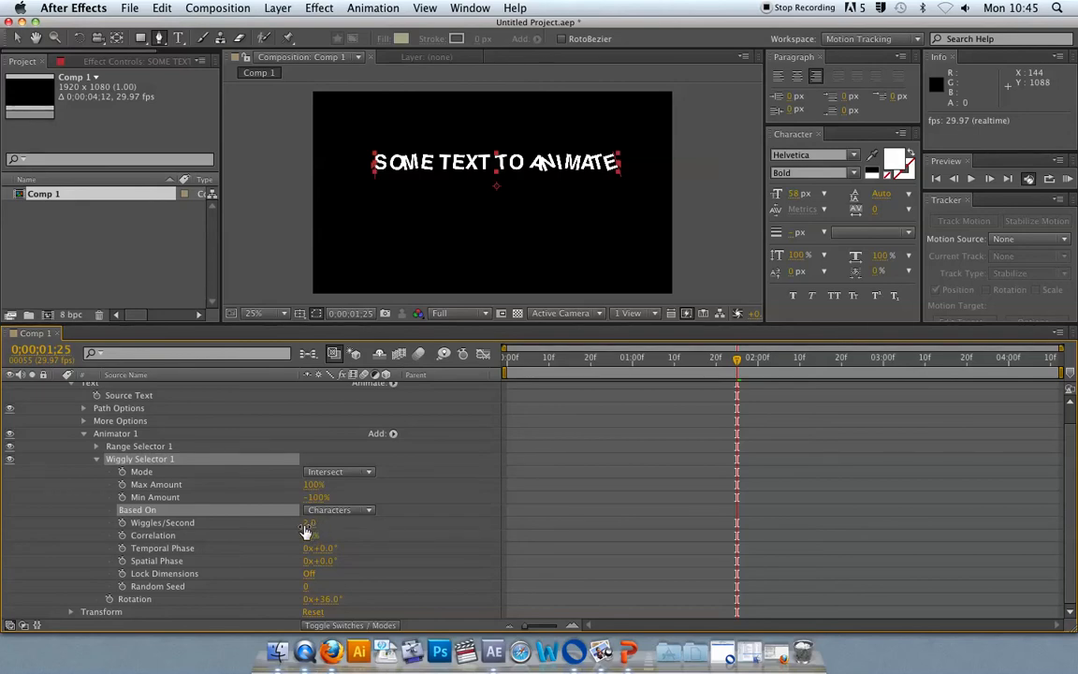
# Set the Wiggly Selector's Wiggles/Second to 8 and preview the animation from the start.
pyautogui.moveTo(308, 524); pyautogui.dragTo(313, 524)
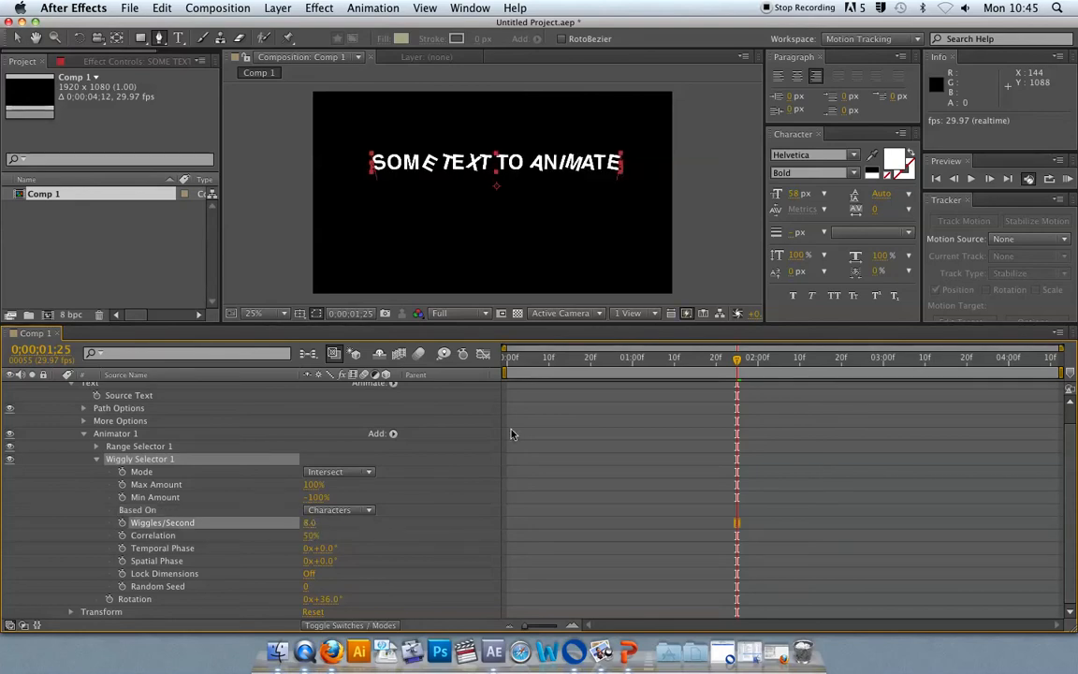
pyautogui.click(506, 358)
pyautogui.press('space')
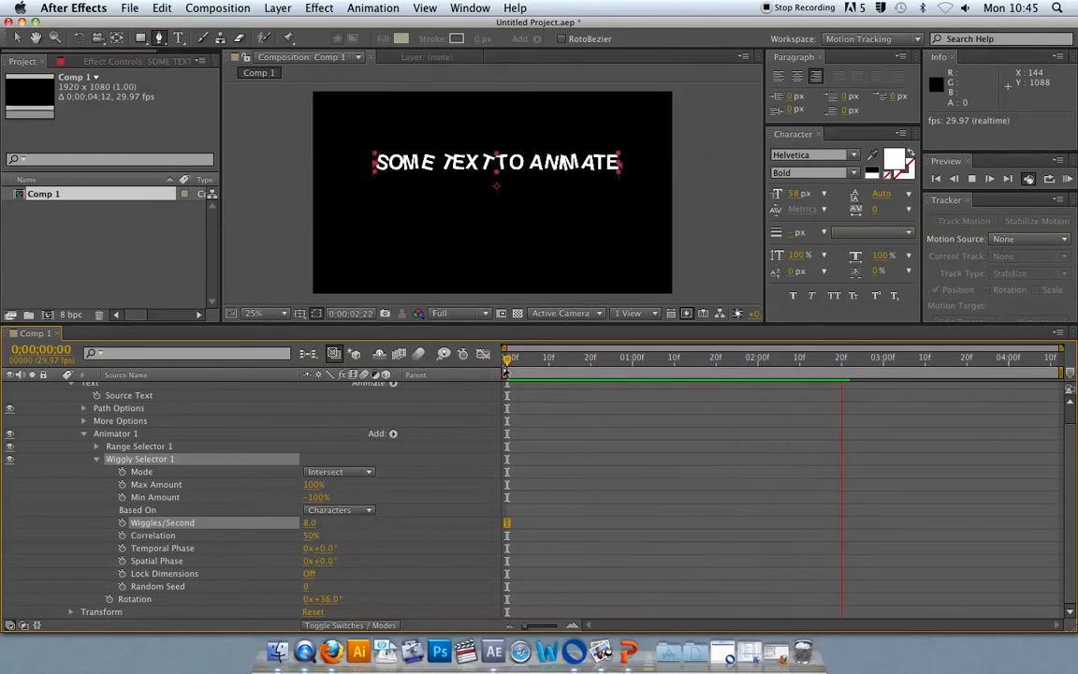
pyautogui.press('space')
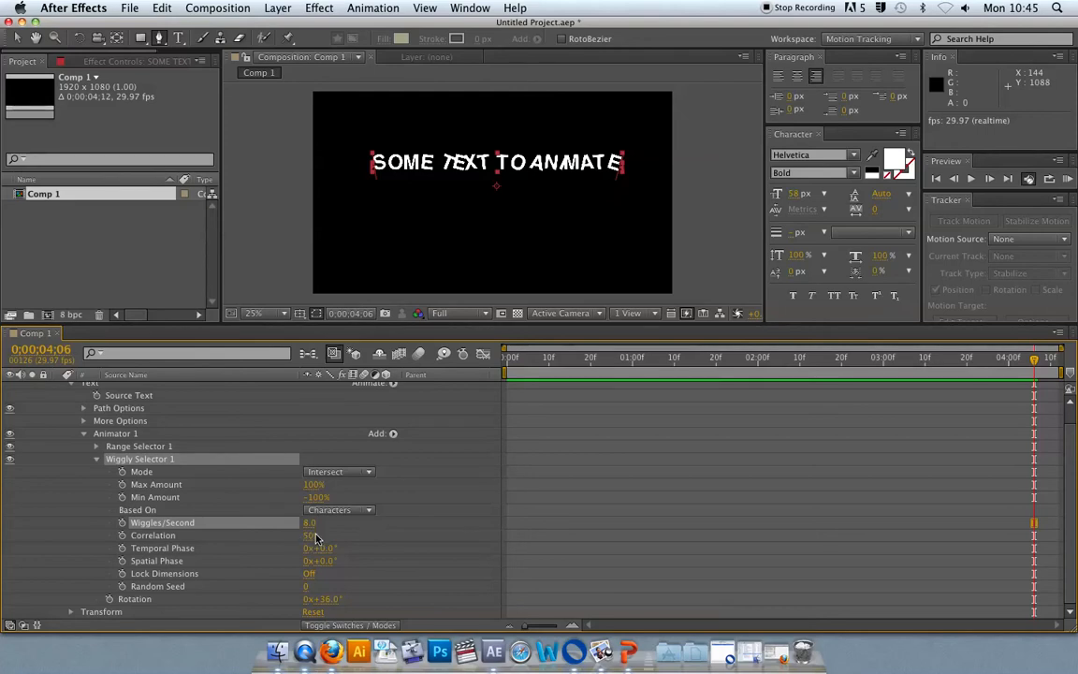
# Set the Wiggly Selector's Correlation to 0% and preview the animation from the start.
pyautogui.moveTo(312, 543); pyautogui.dragTo(271, 539)
pyautogui.click(507, 361)
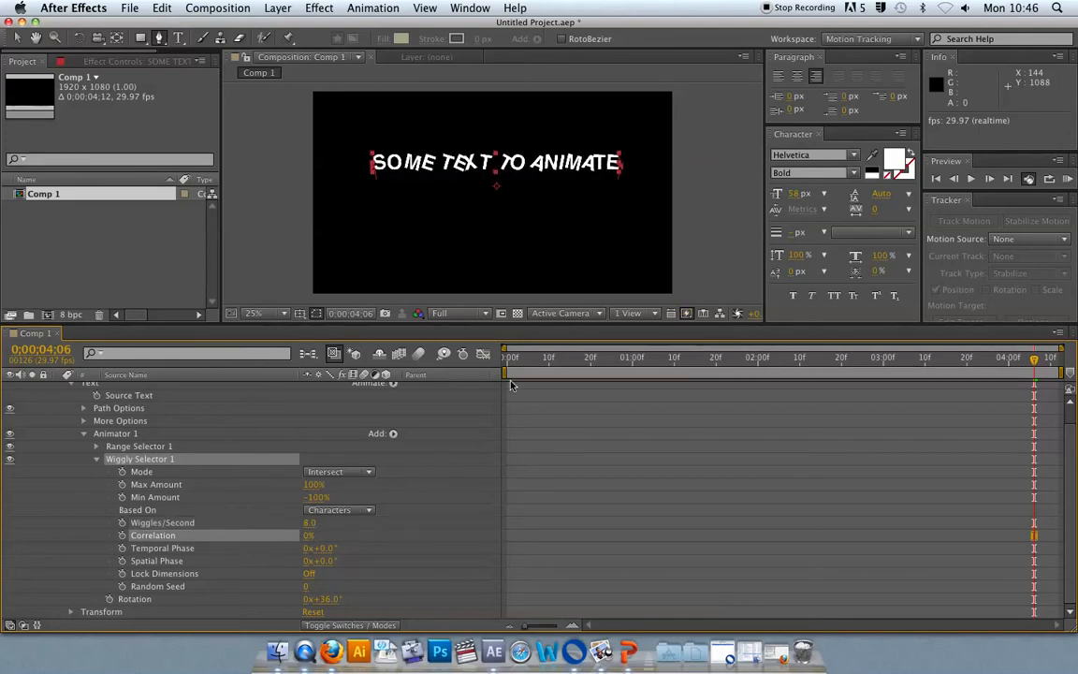
pyautogui.press('space')
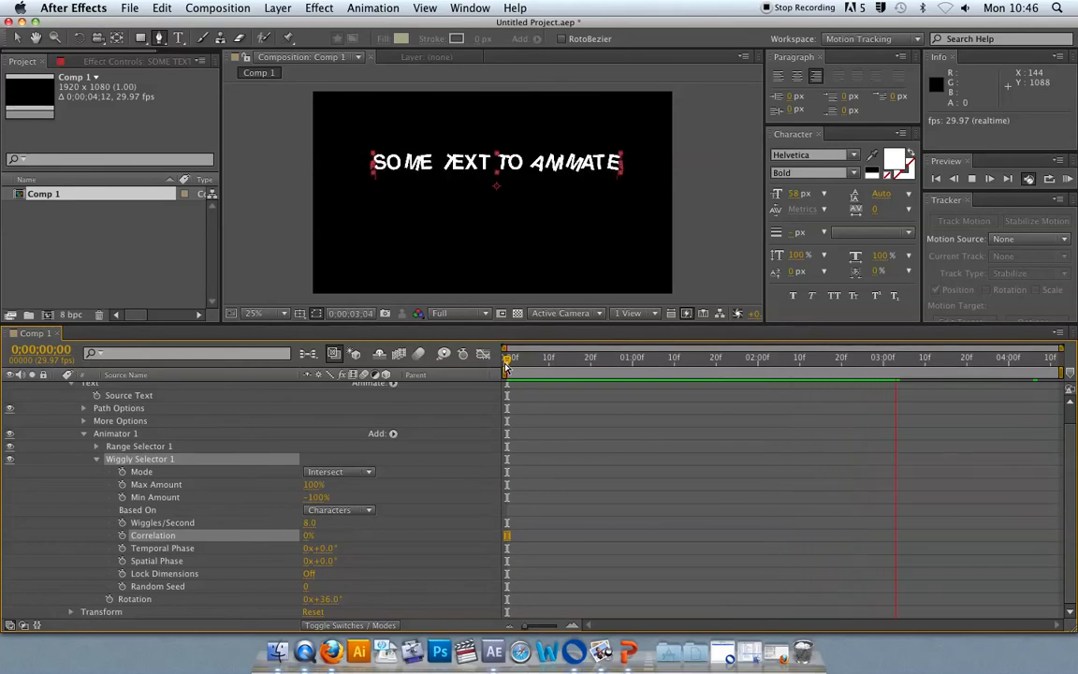
# Set the Wiggly Selector's Correlation to 60% and preview the animation from near the start.
pyautogui.moveTo(307, 544); pyautogui.dragTo(354, 538)
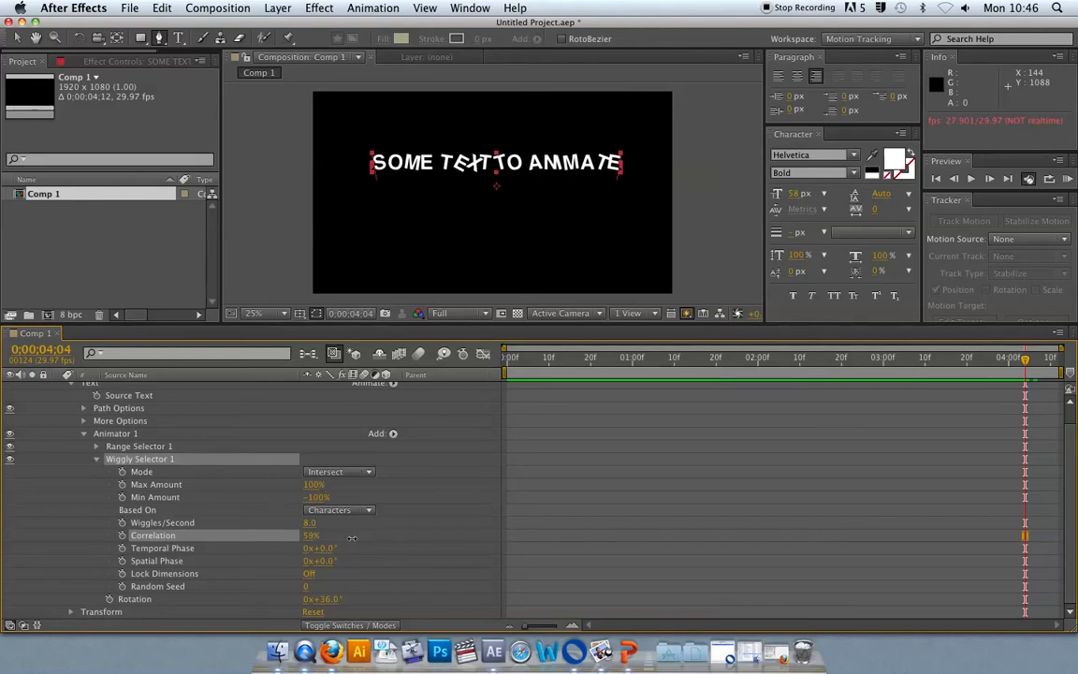
pyautogui.click(521, 363)
pyautogui.press('space')
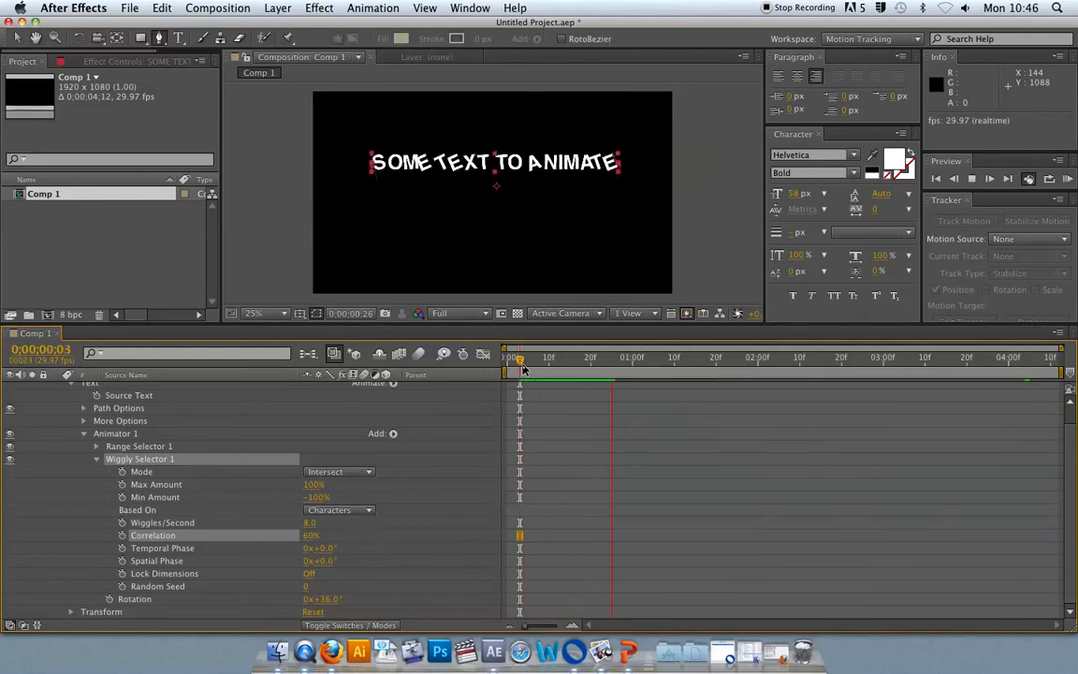
pyautogui.press('space')
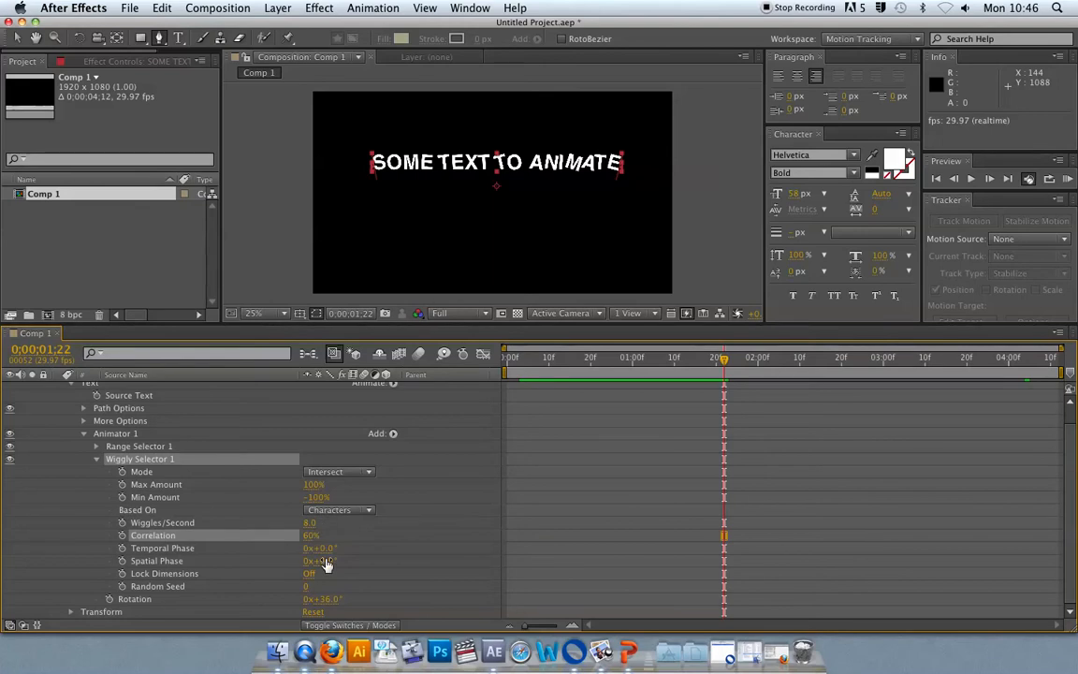
# Set the Wiggly Selector's Correlation to 100% and preview how the characters wiggle together.
pyautogui.moveTo(310, 537); pyautogui.dragTo(351, 539)
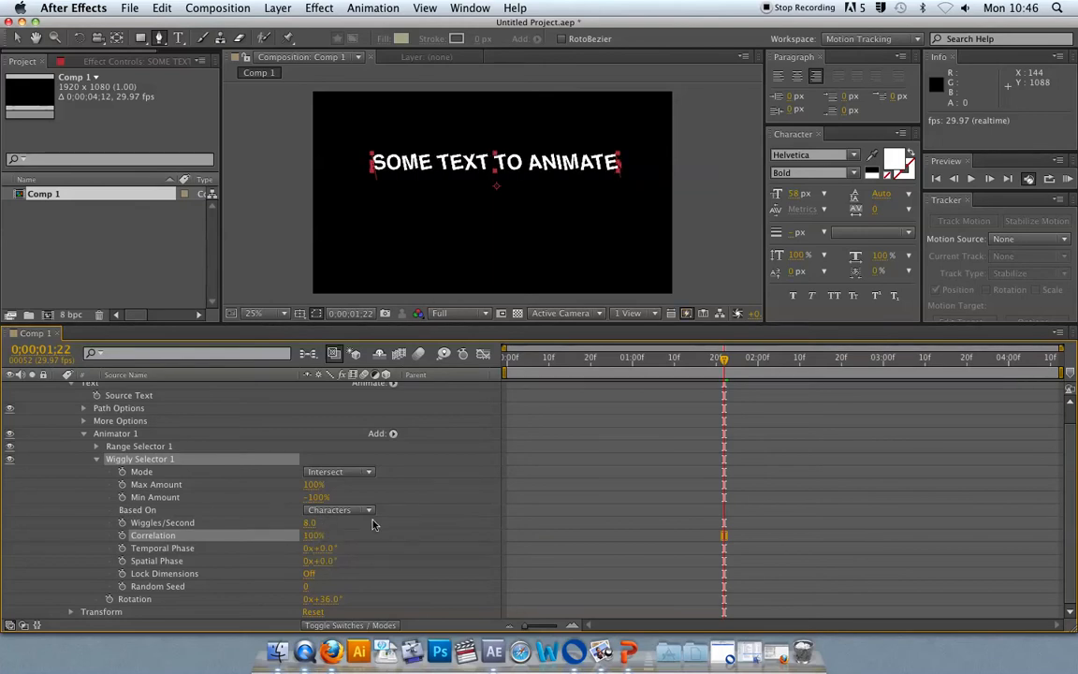
pyautogui.press('space')
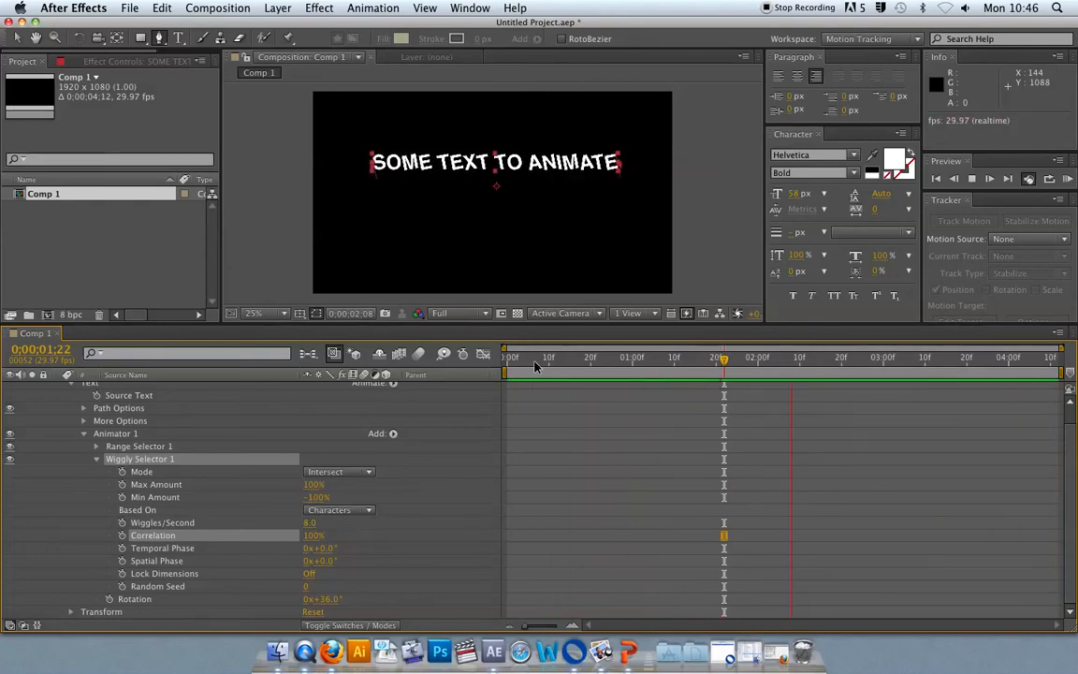
pyautogui.press('space')
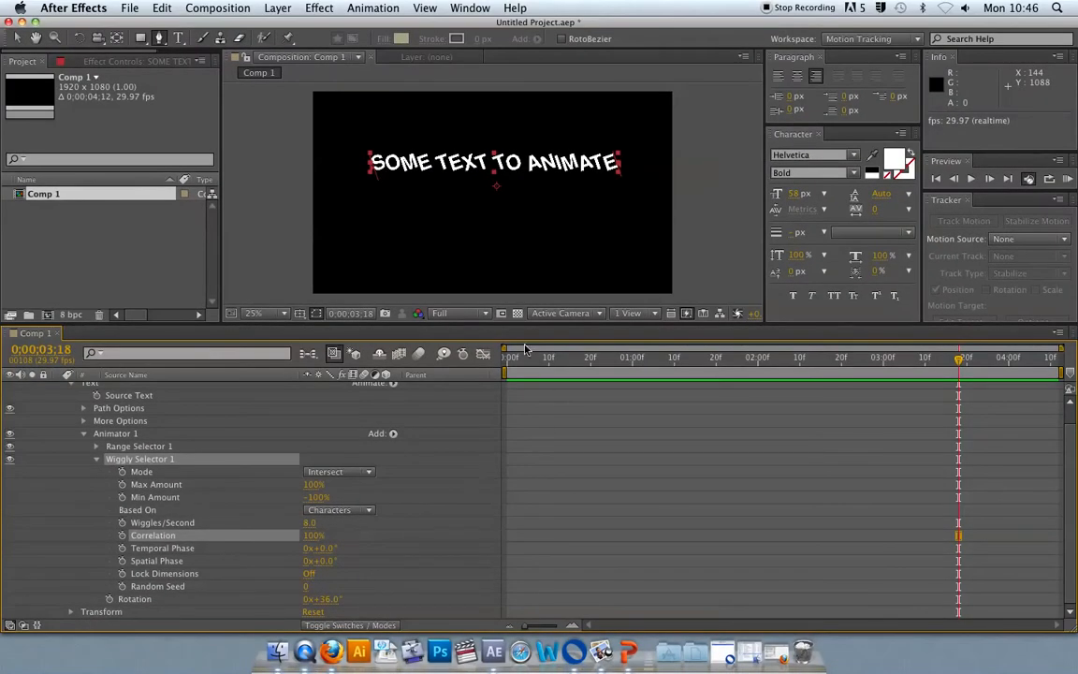
pyautogui.moveTo(517, 360); pyautogui.dragTo(504, 363)
pyautogui.press('space')
pyautogui.press('space')
# Return the Wiggly Selector's Correlation to 0% and preview the characters wiggling independently.
pyautogui.moveTo(313, 536); pyautogui.dragTo(222, 542)
pyautogui.press('space')
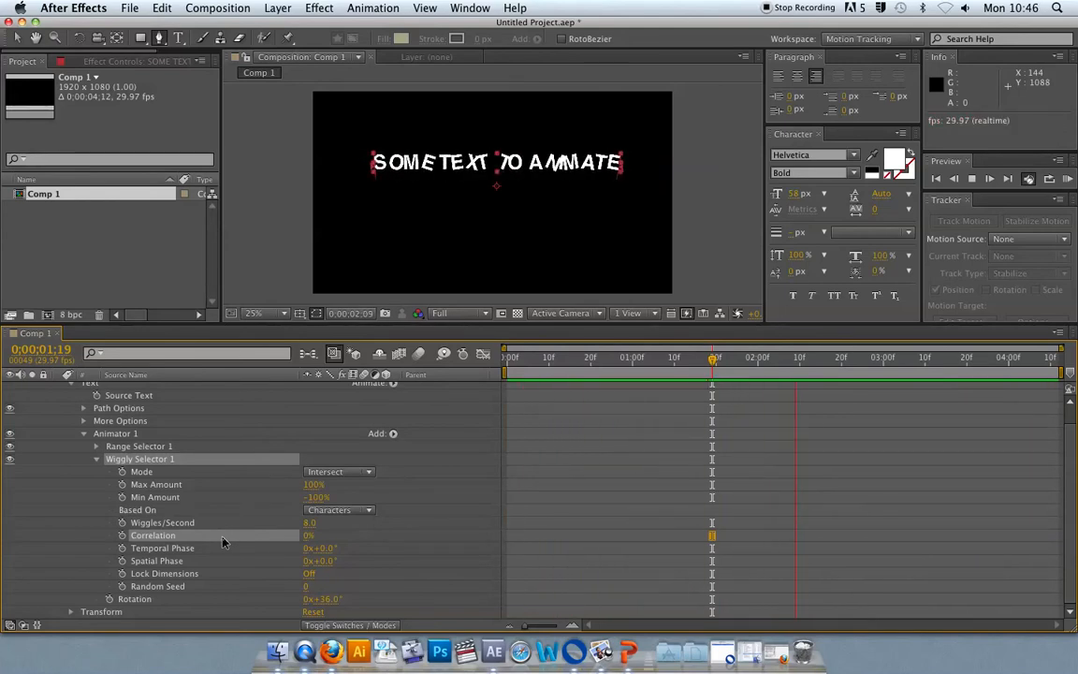
pyautogui.press('space')
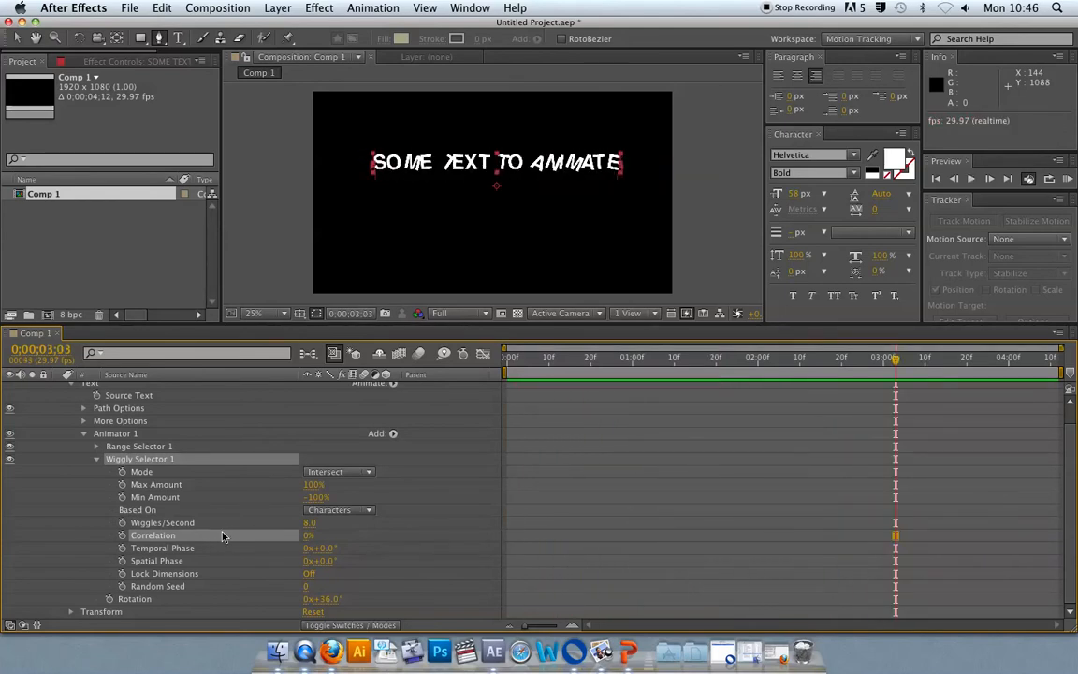
# Move back to the first frame, set Wiggles/Second to 1 and preview the slower wiggle.
pyautogui.moveTo(516, 360); pyautogui.dragTo(506, 361)
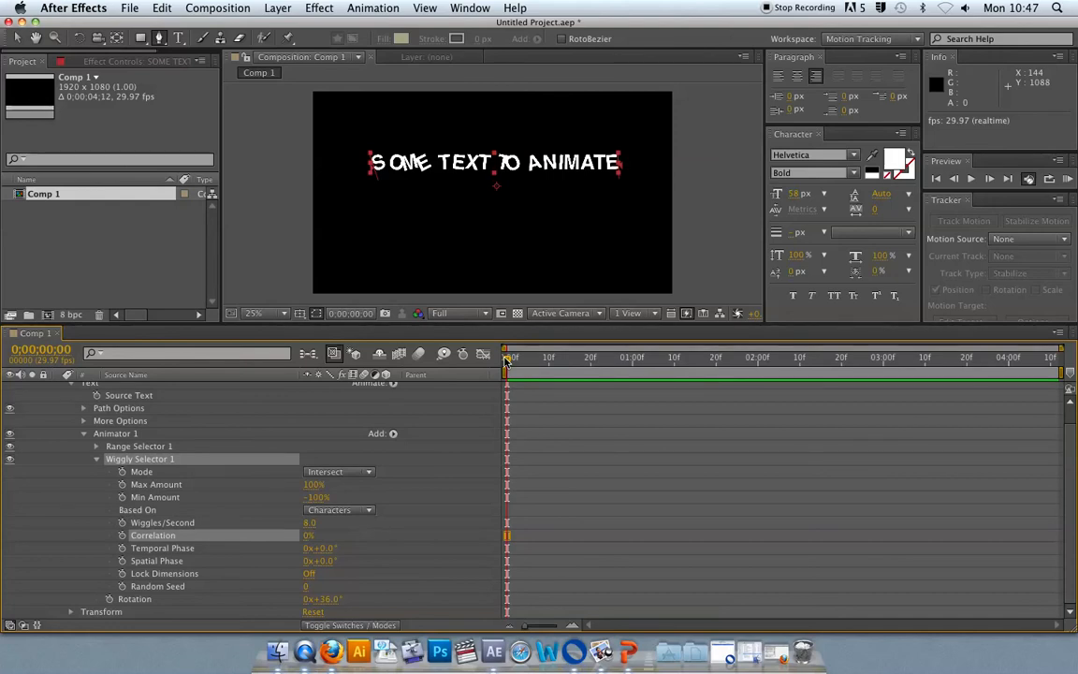
pyautogui.click(310, 522)
pyautogui.write('1')
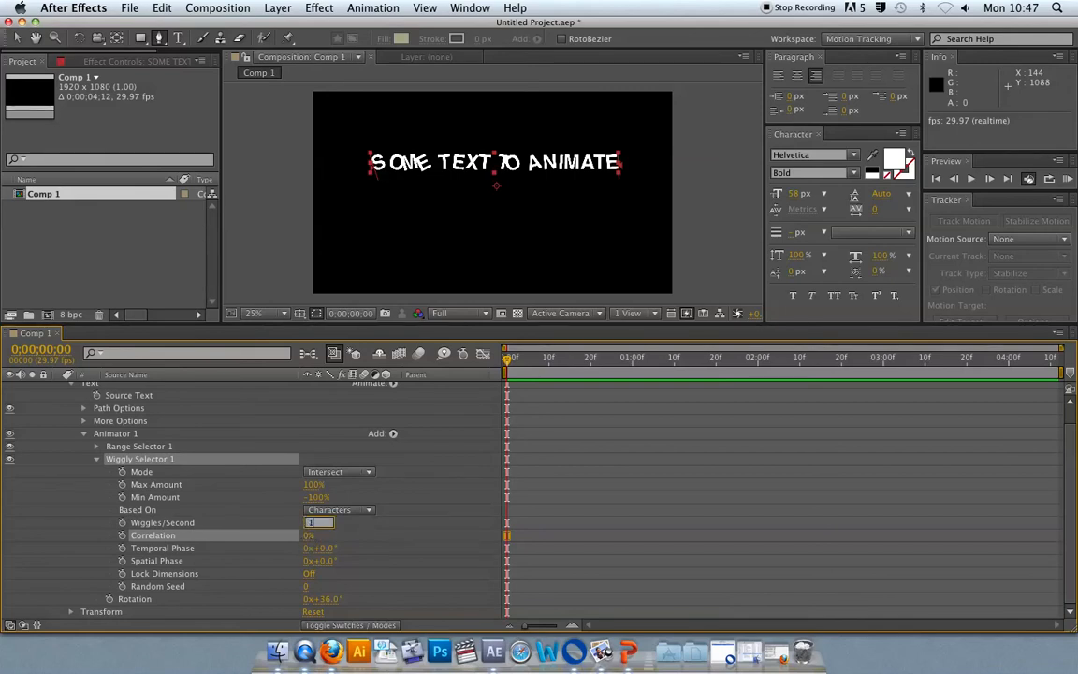
pyautogui.press('Return')
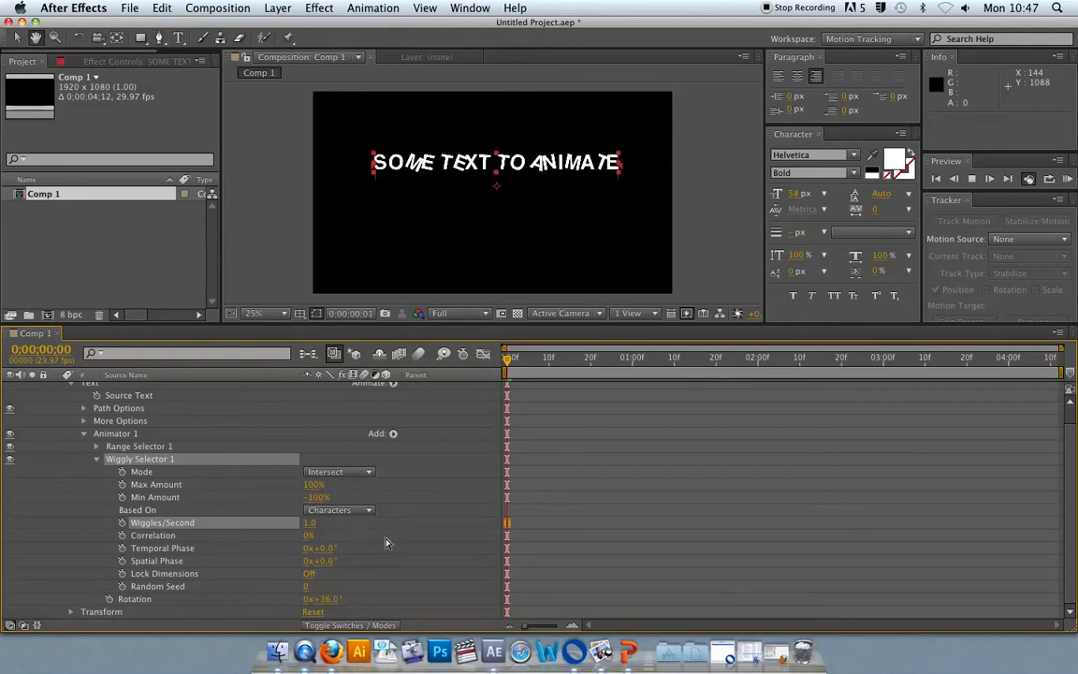
pyautogui.press('space')
# Set the Wiggly Selector's Wiggles/Second to 0 and preview the text from the first frame.
pyautogui.click(308, 522)
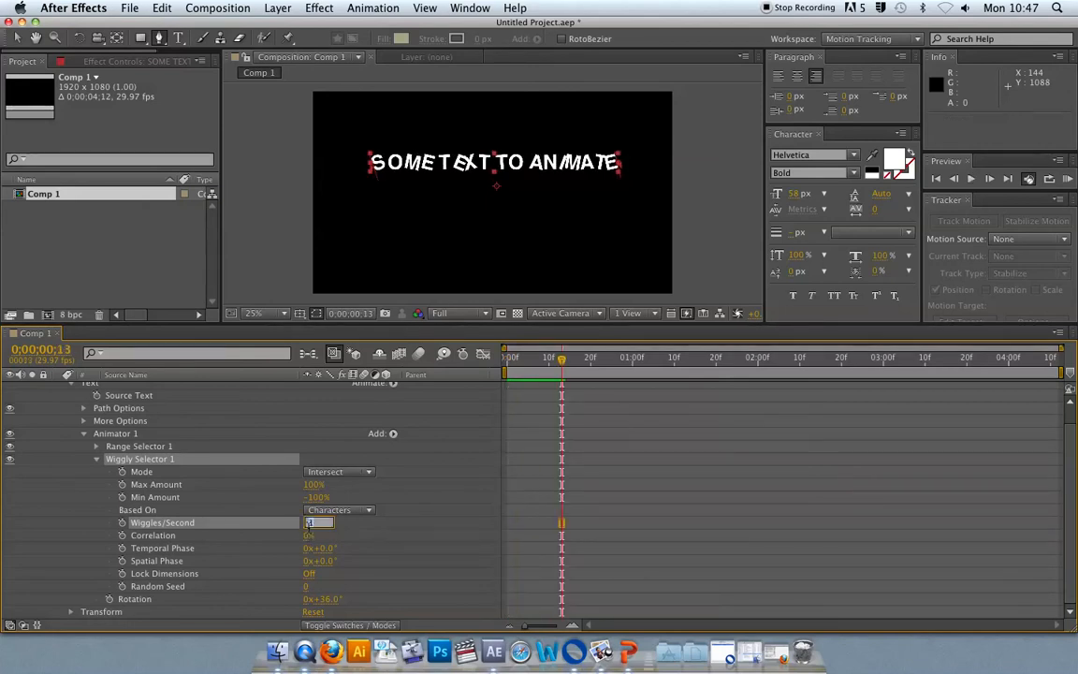
pyautogui.write('0')
pyautogui.press('Return')
pyautogui.moveTo(553, 365); pyautogui.dragTo(503, 364)
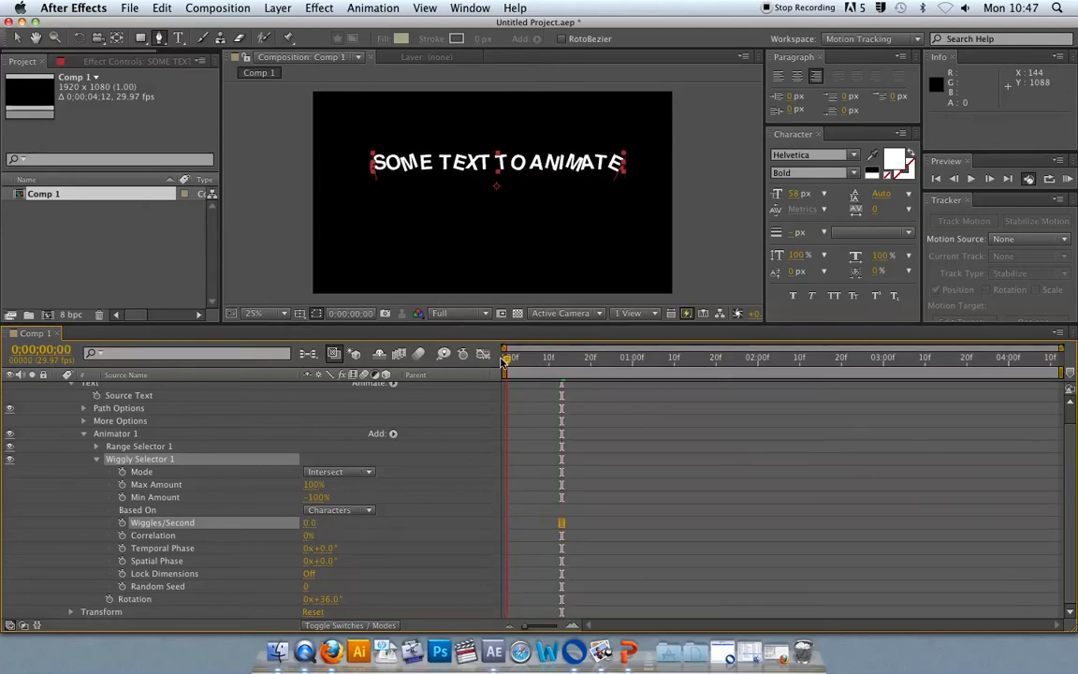
pyautogui.press('space')
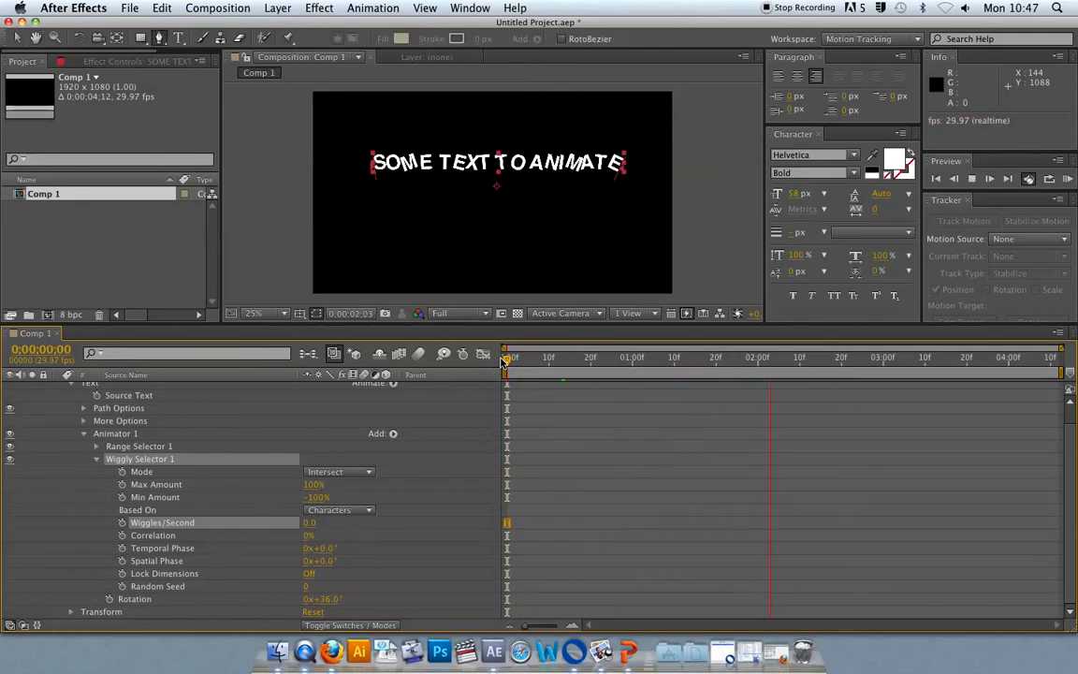
pyautogui.press('space')
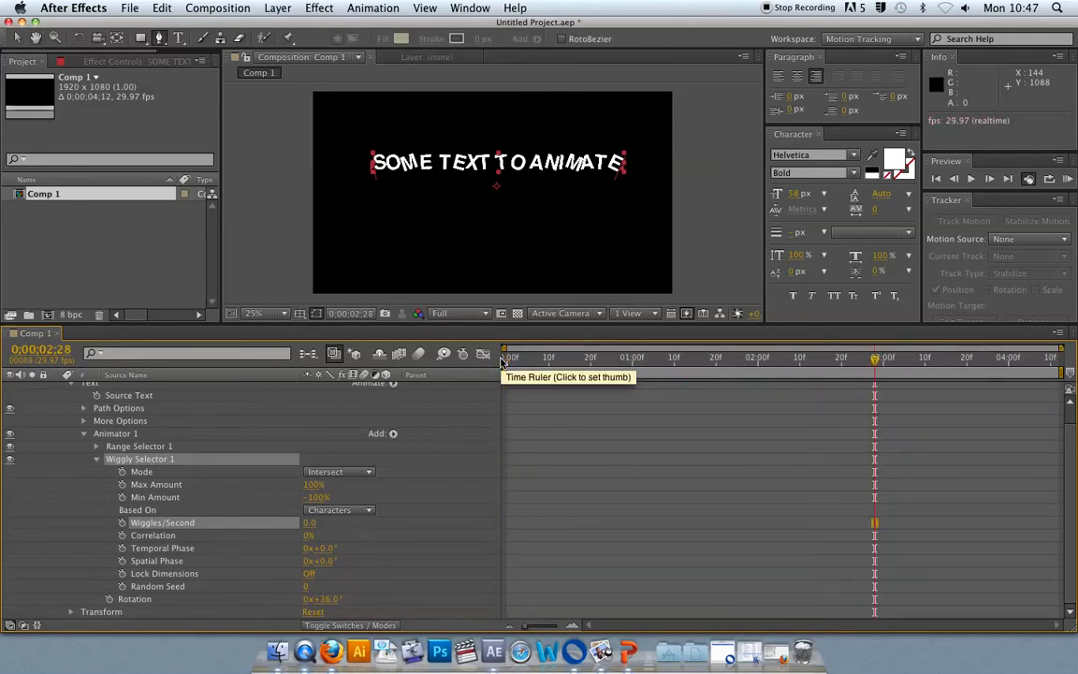
pyautogui.press('space')
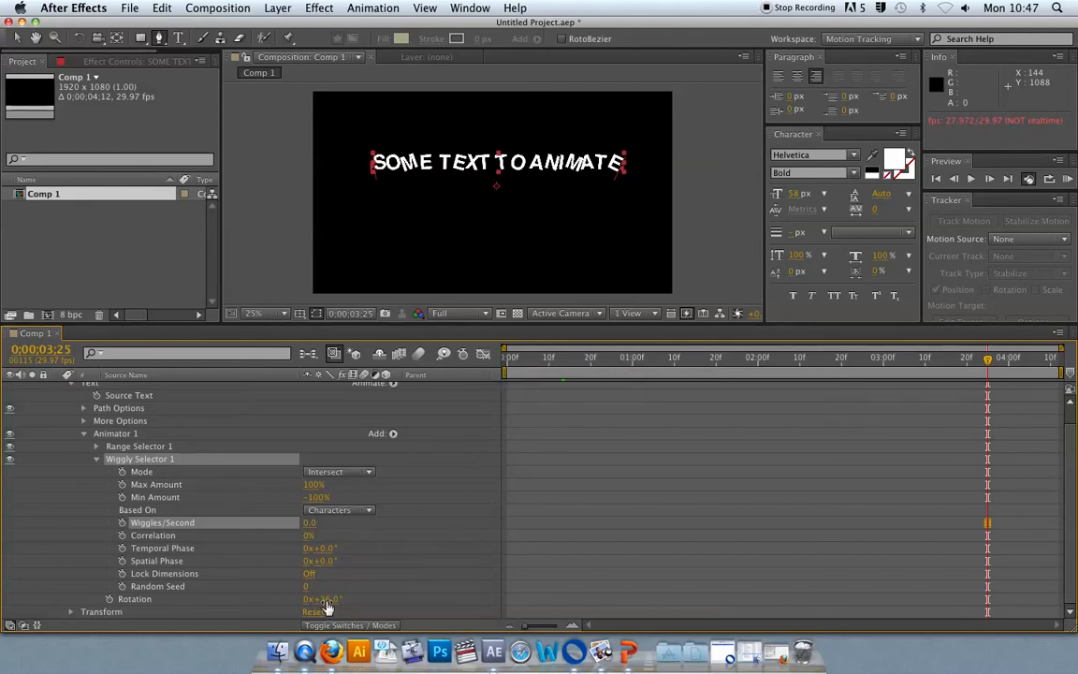
# Raise the animator's Rotation to 223° and scrub through the timeline to 0;00;02;03.
pyautogui.moveTo(328, 599); pyautogui.dragTo(483, 608)
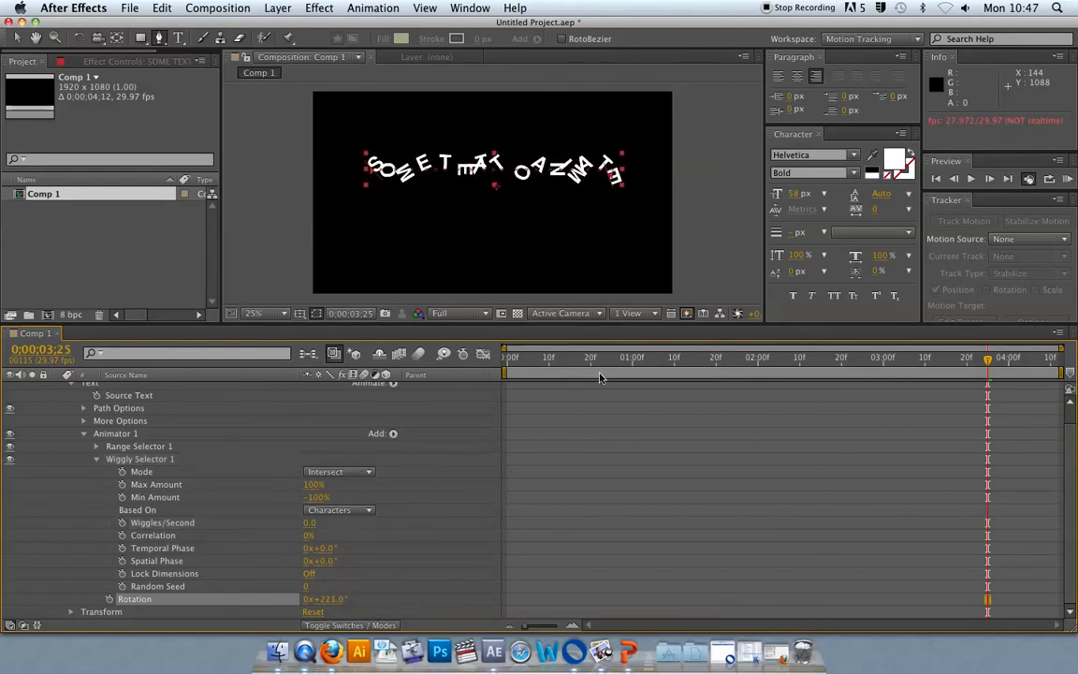
pyautogui.moveTo(629, 363); pyautogui.dragTo(772, 363)
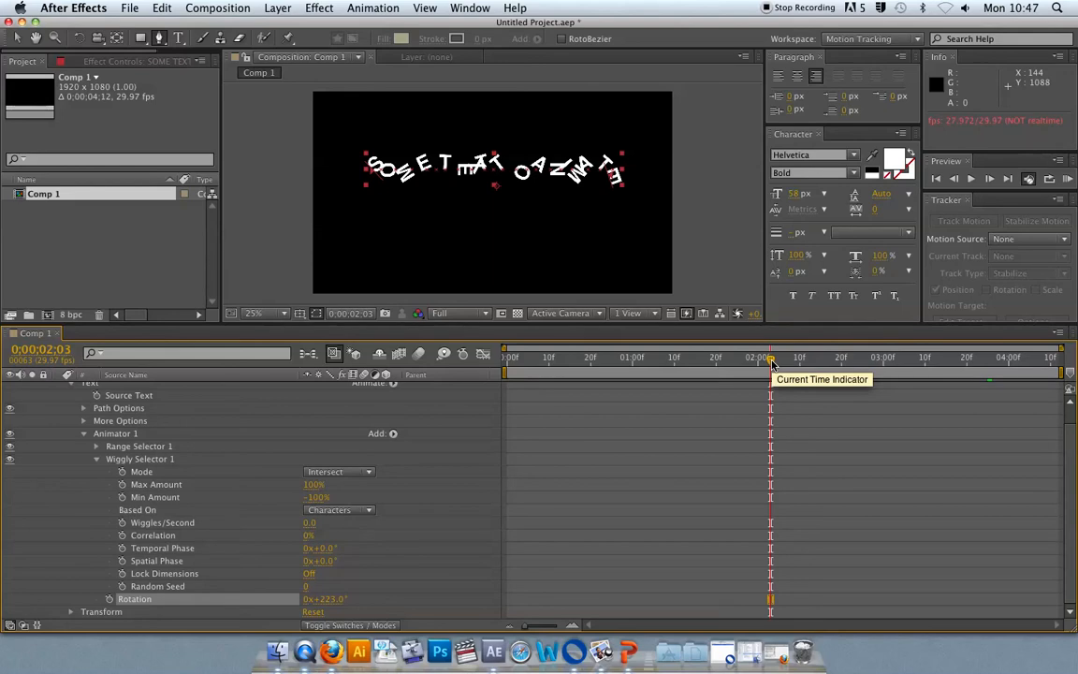
# Preview and scrub the rotated text, then return to the first frame.
pyautogui.press('space')
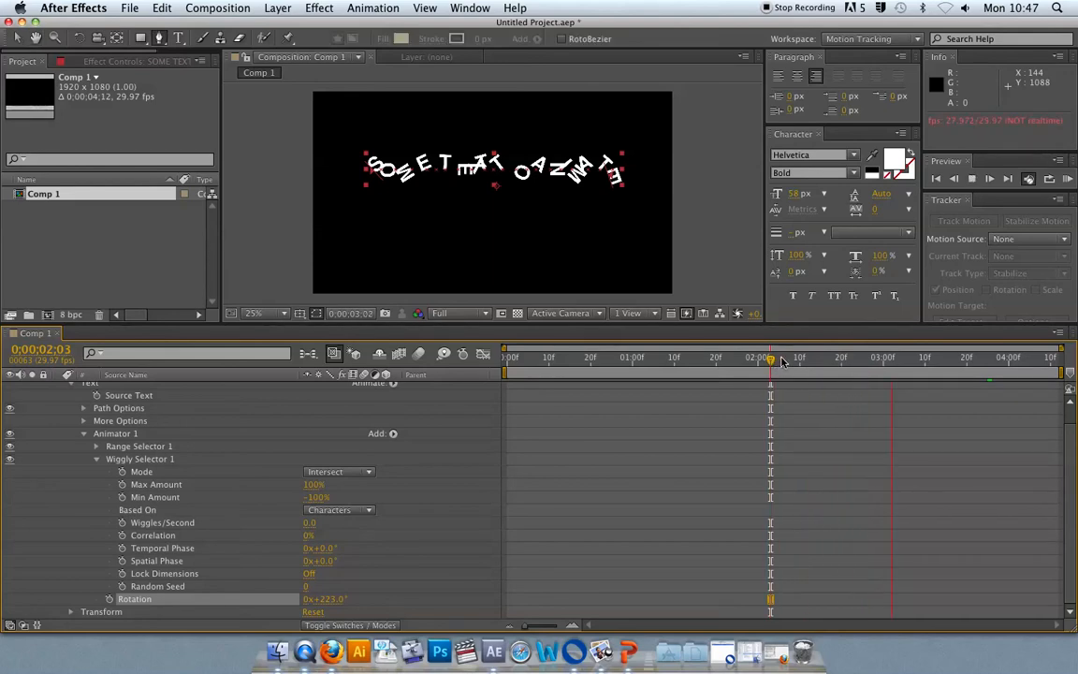
pyautogui.moveTo(782, 363); pyautogui.dragTo(652, 368)
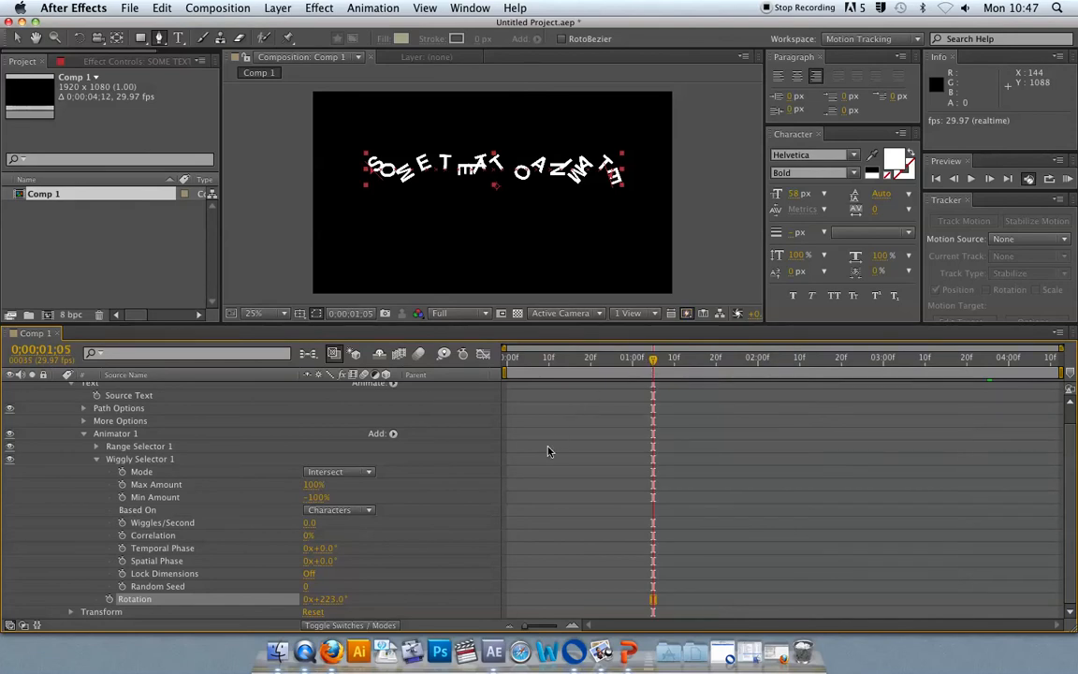
pyautogui.press('Home')
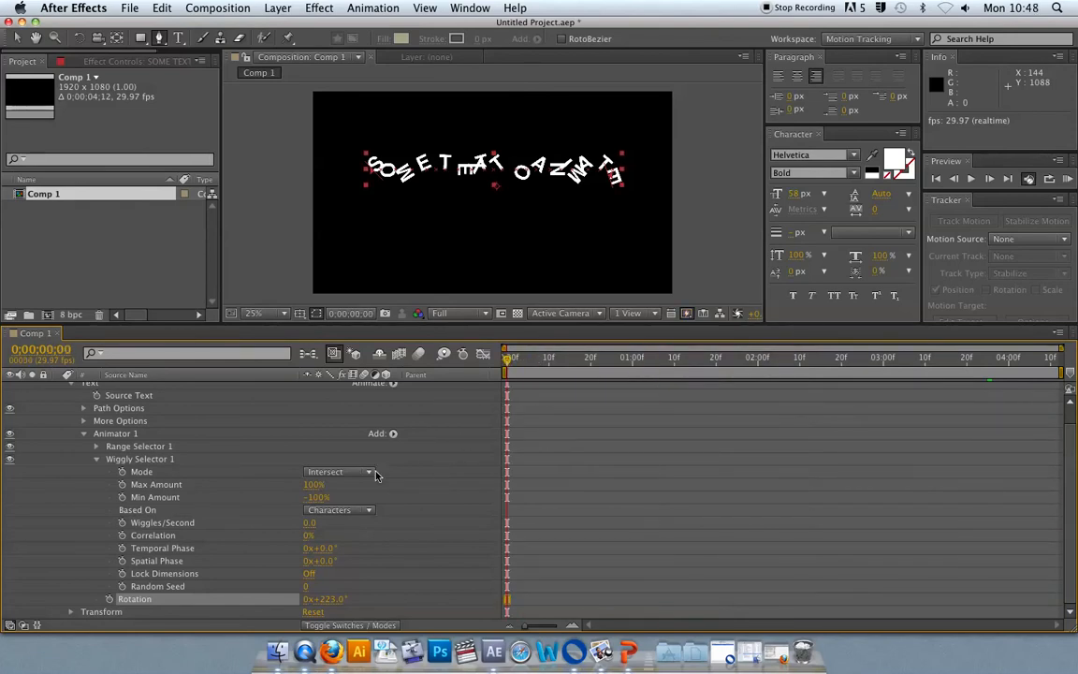
# Set the Wiggly Selector's Max Amount and Min Amount to 0% at the first frame and enable keyframing for both.
pyautogui.click(312, 486)
pyautogui.write('0')
pyautogui.press('Return')
pyautogui.click(312, 498)
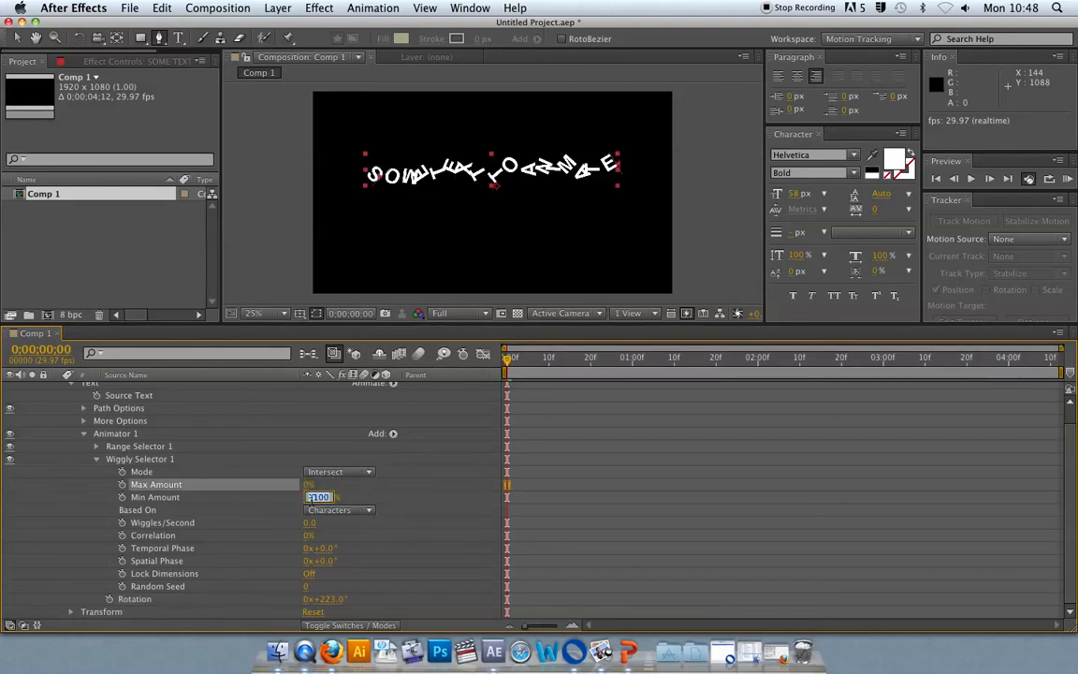
pyautogui.write('0')
pyautogui.press('Return')
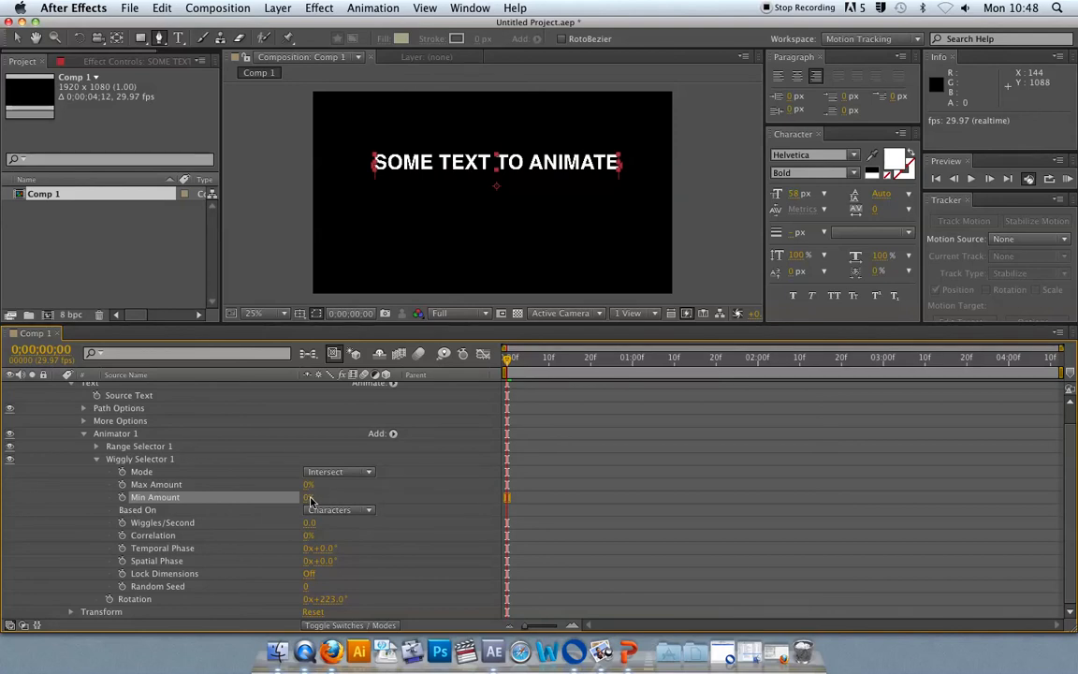
pyautogui.click(122, 484)
pyautogui.click(122, 497)
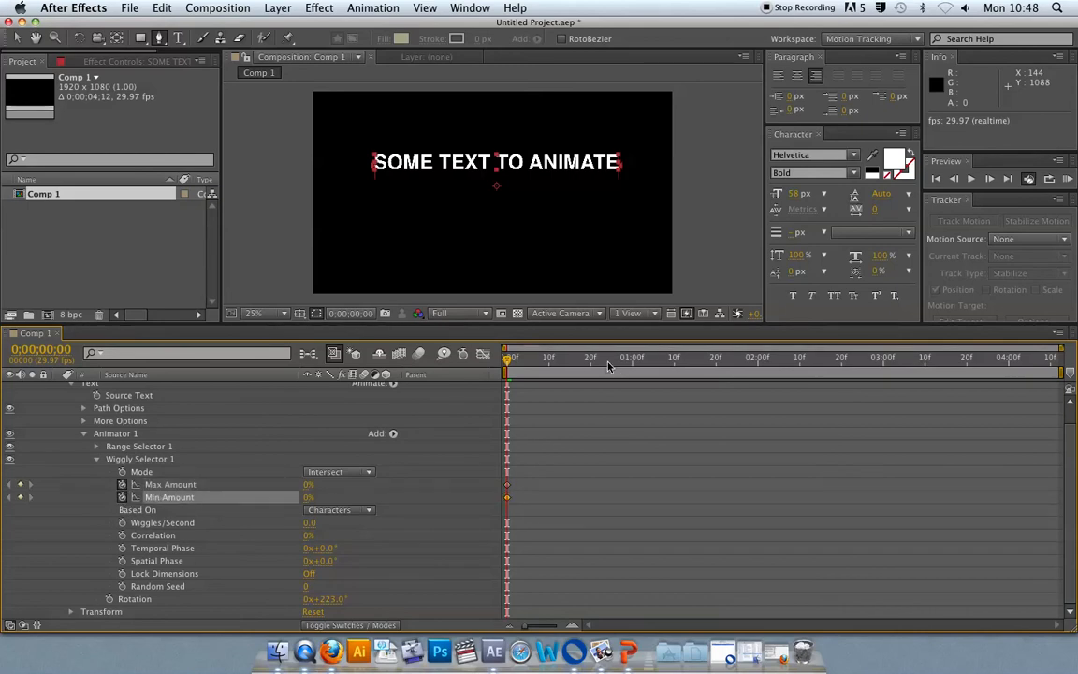
# At 0;00;01;28, keyframe Max Amount at 100% and Min Amount at -99%, and preview from the first frame.
pyautogui.click(749, 358)
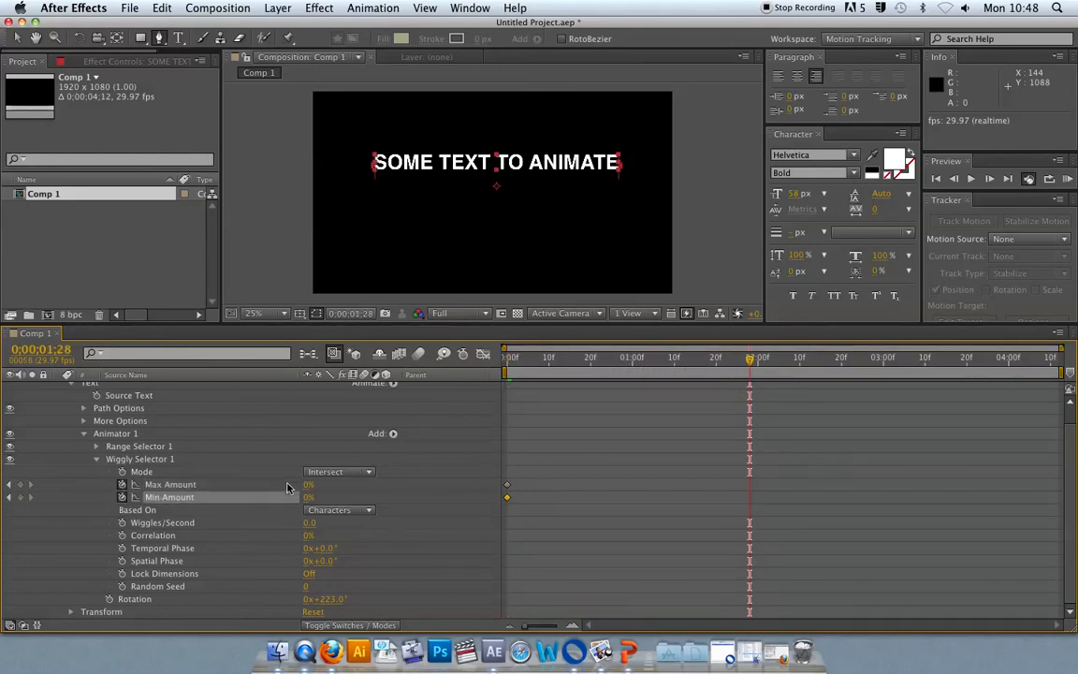
pyautogui.moveTo(308, 485); pyautogui.dragTo(403, 488)
pyautogui.moveTo(309, 499); pyautogui.dragTo(216, 499)
pyautogui.moveTo(577, 360); pyautogui.dragTo(462, 362)
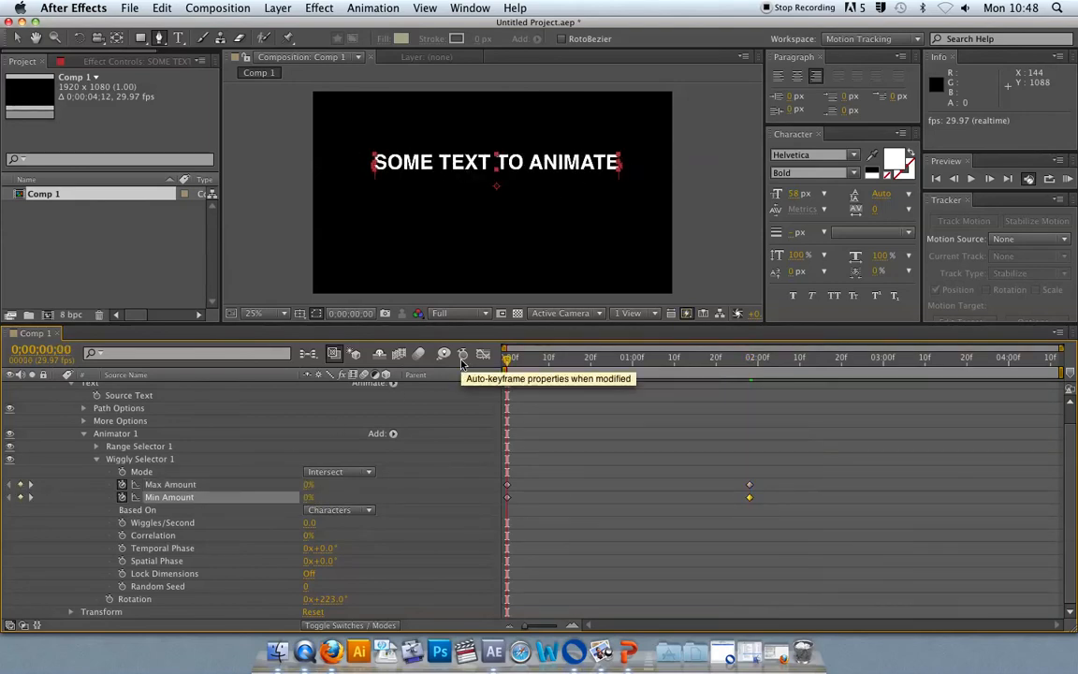
pyautogui.press('space')
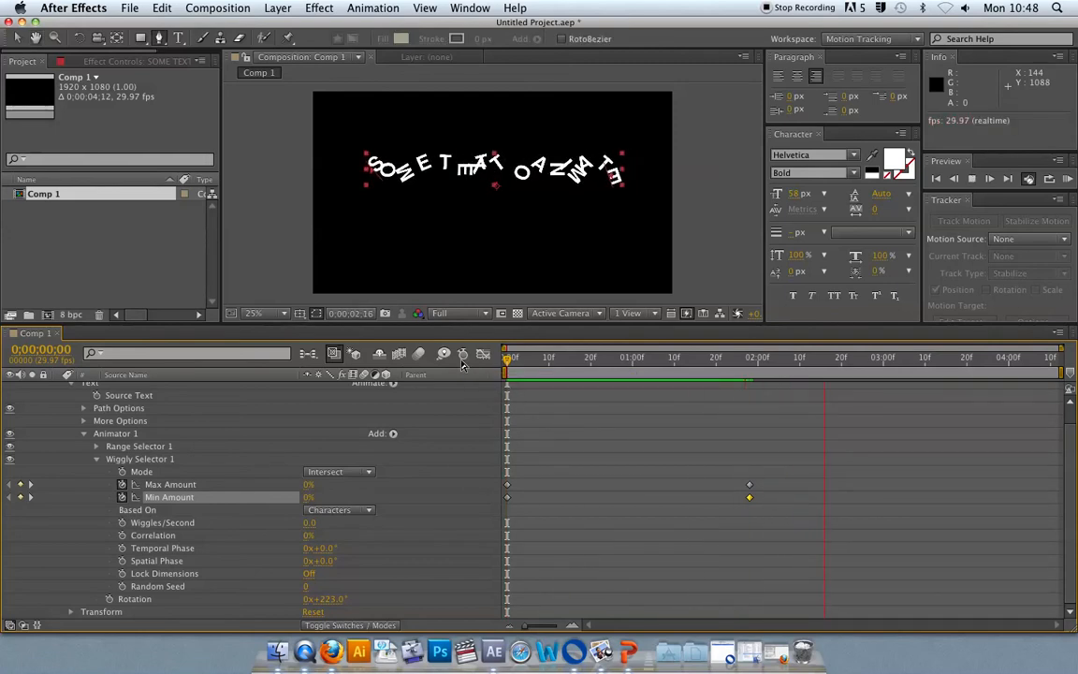
# Move the ending Max Amount and Min Amount keyframes to about frame 15 and preview the faster scramble.
pyautogui.moveTo(780, 463); pyautogui.dragTo(571, 498)
pyautogui.moveTo(539, 360); pyautogui.dragTo(492, 364)
pyautogui.press('space')
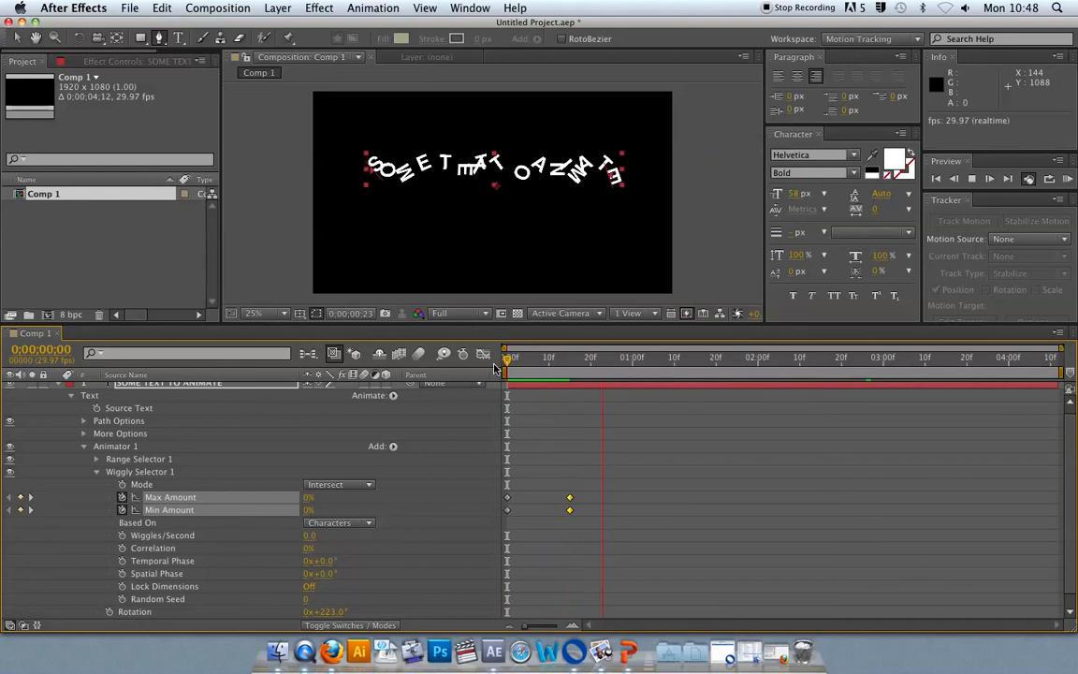
pyautogui.press('space')
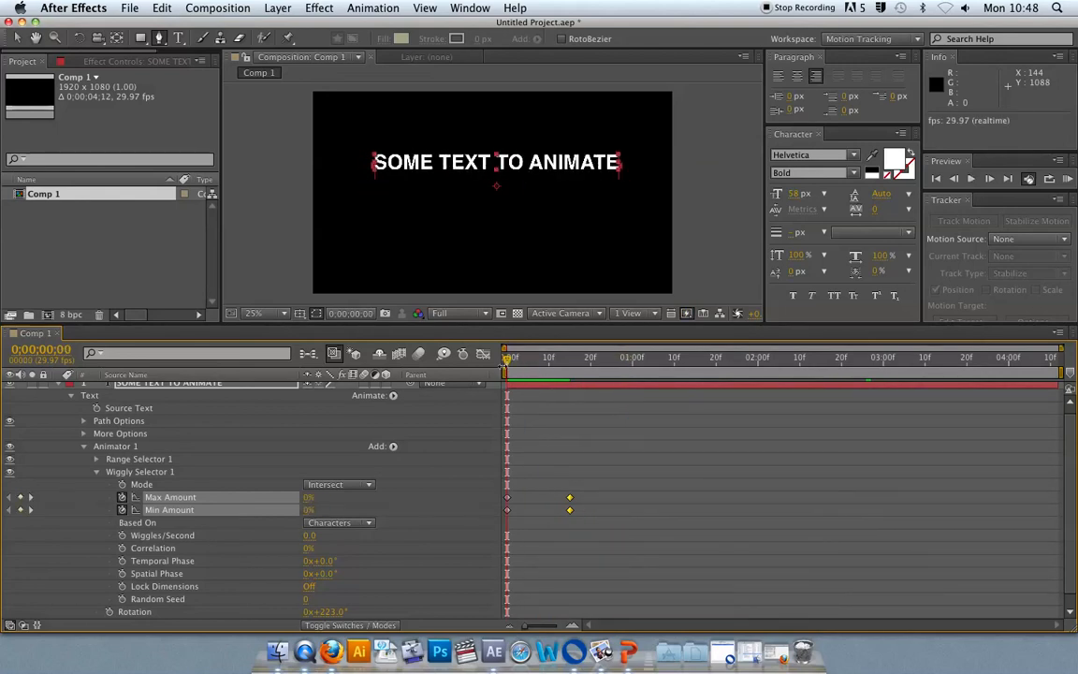
pyautogui.press('space')
pyautogui.press('space')
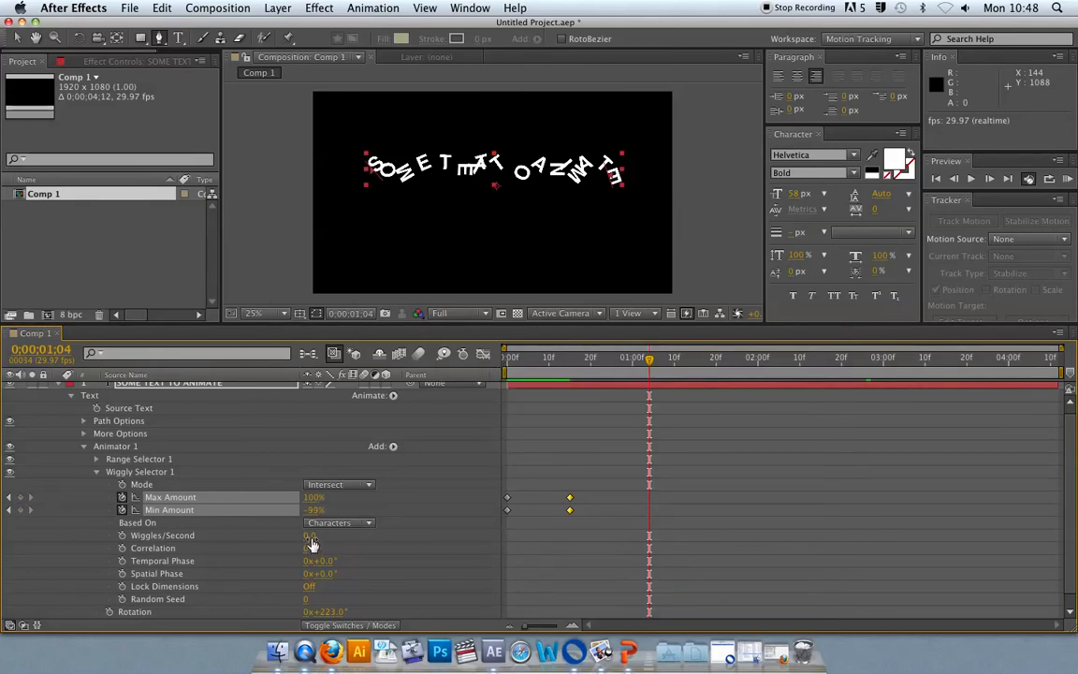
# Set the Wiggly Selector's Wiggles/Second to 2 and preview the animation from the first frame.
pyautogui.moveTo(311, 536); pyautogui.dragTo(313, 537)
pyautogui.click(506, 358)
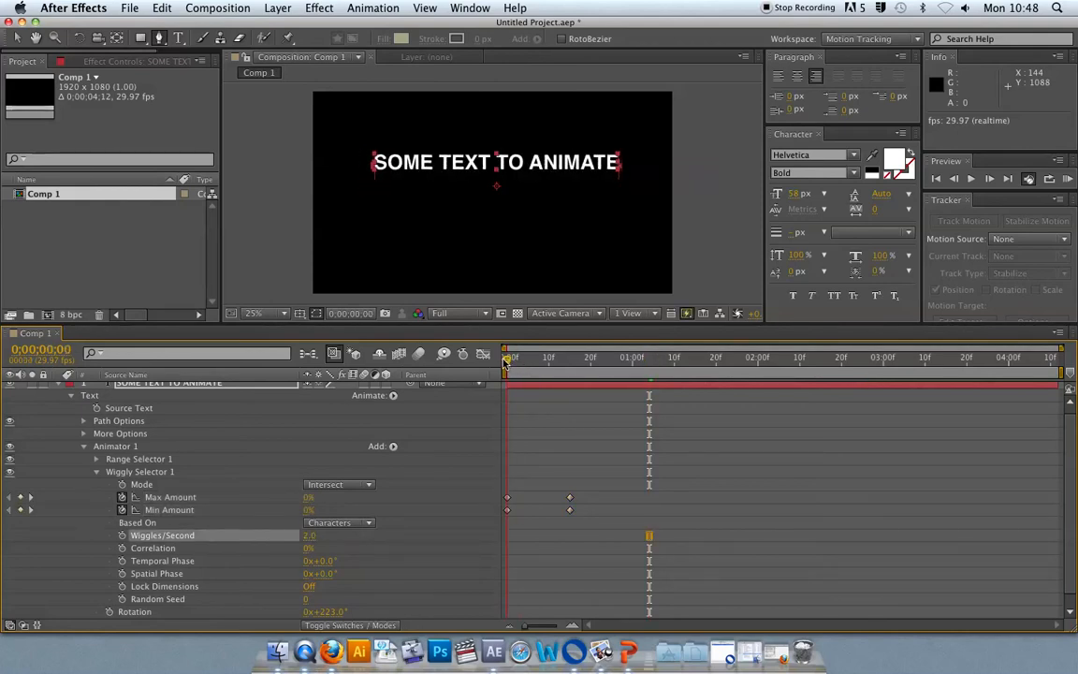
pyautogui.press('space')
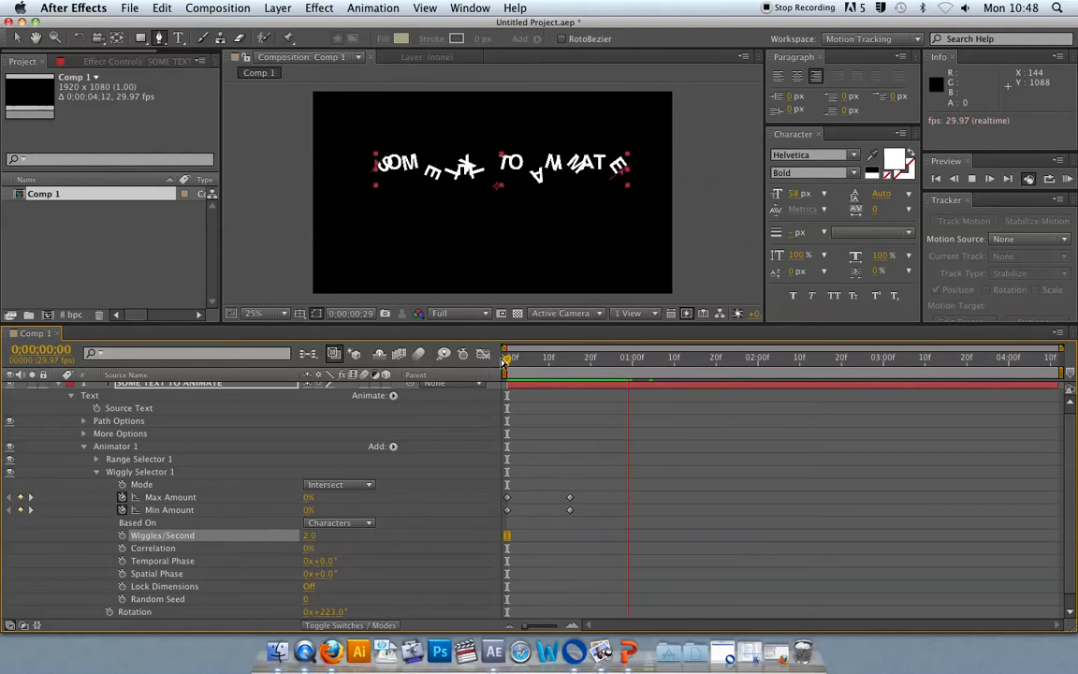
pyautogui.press('space')
# Move the ending Max Amount and Min Amount keyframes to about 0;00;01;07 and preview the slower build-up from the first frame.
pyautogui.moveTo(585, 488); pyautogui.dragTo(661, 498)
pyautogui.press('space')
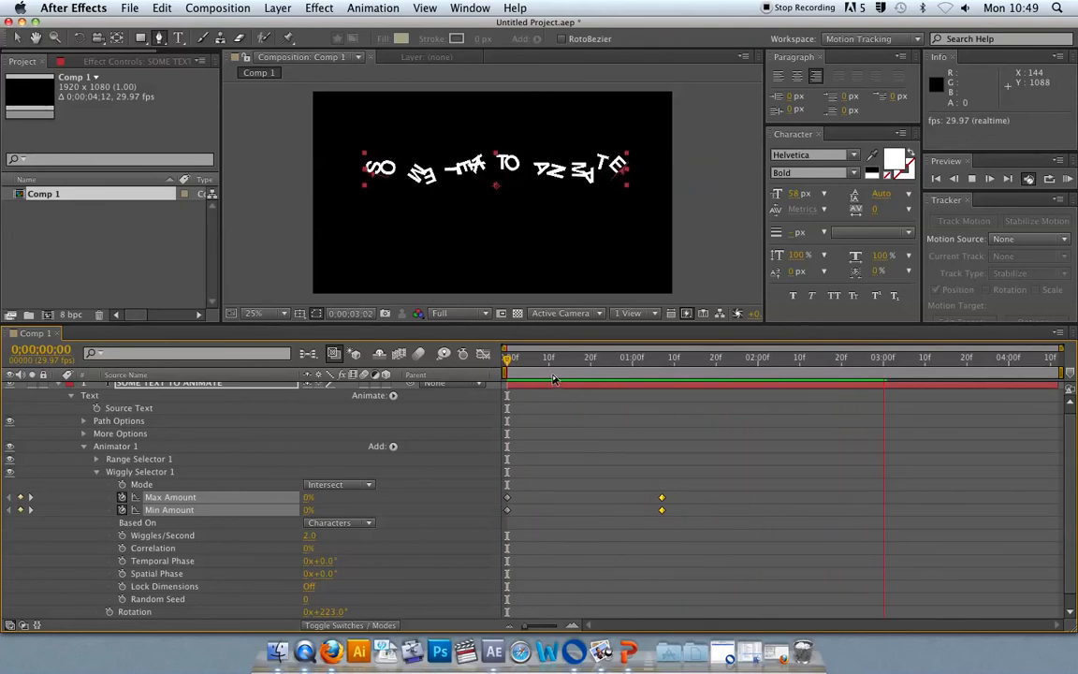
pyautogui.press('space')
pyautogui.moveTo(535, 360); pyautogui.dragTo(506, 363)
pyautogui.press('space')
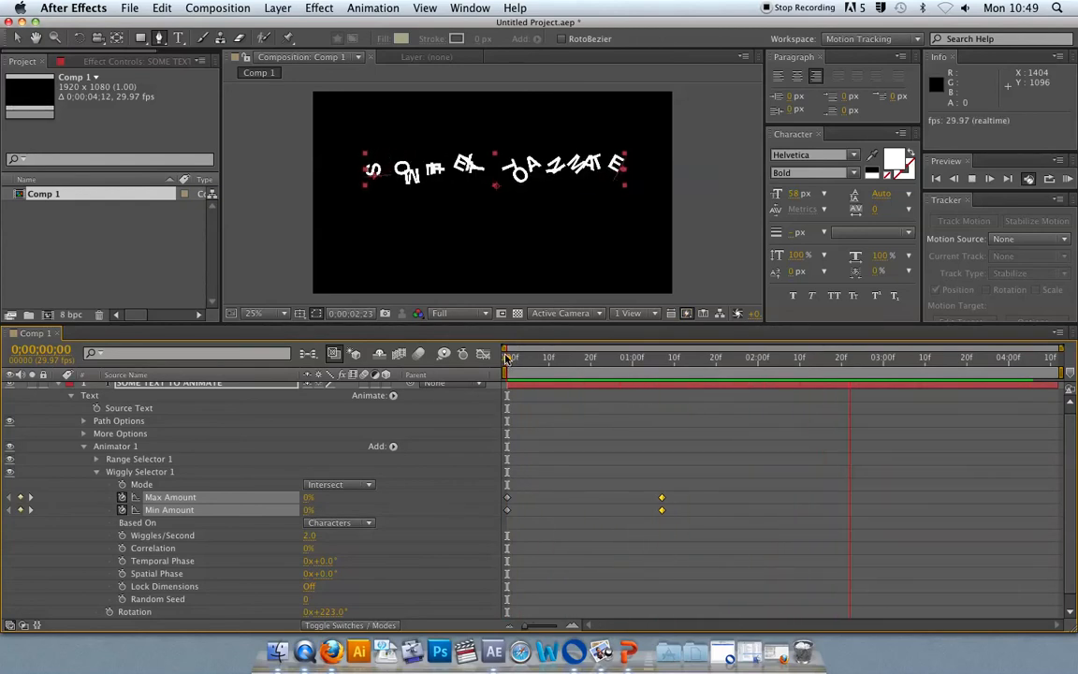
pyautogui.press('space')
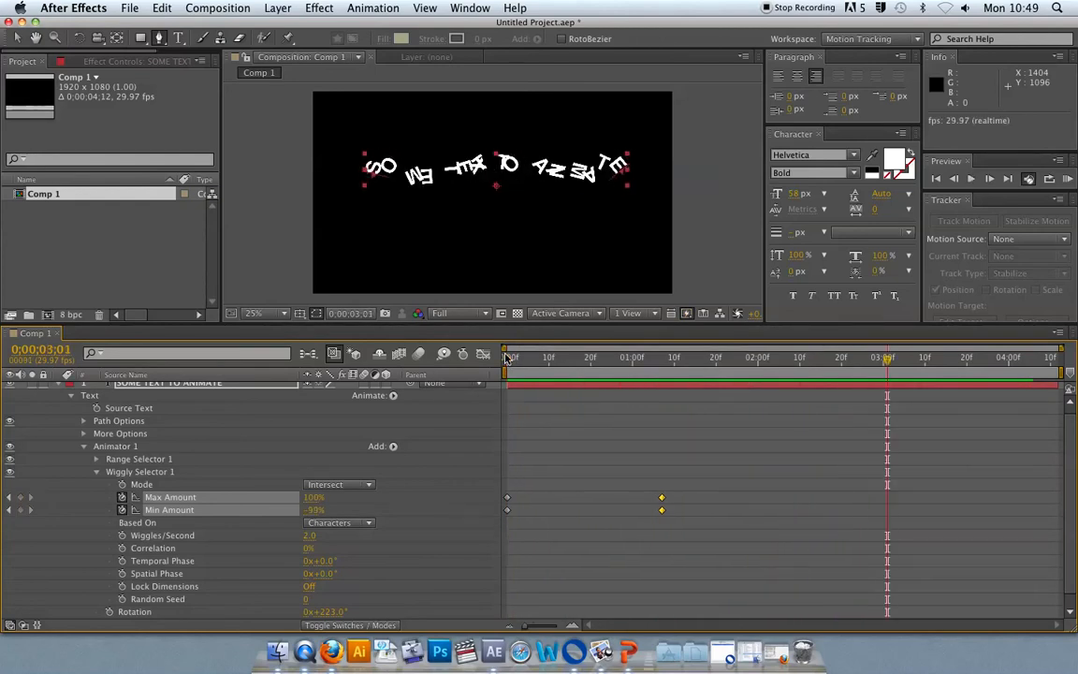
# Enable per-character 3D on the SOME TEXT TO ANIMATE layer, go to 0;00;00;01 and view the animator's X, Y and Z Rotation properties.
pyautogui.scroll(1, 449, 468)
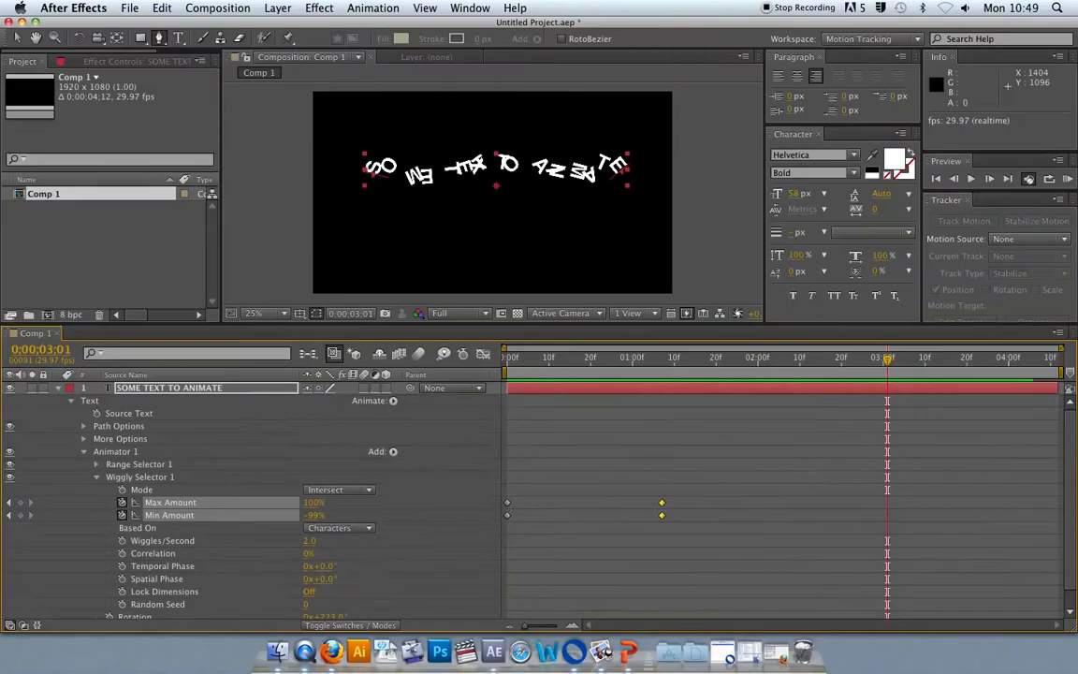
pyautogui.click(192, 388)
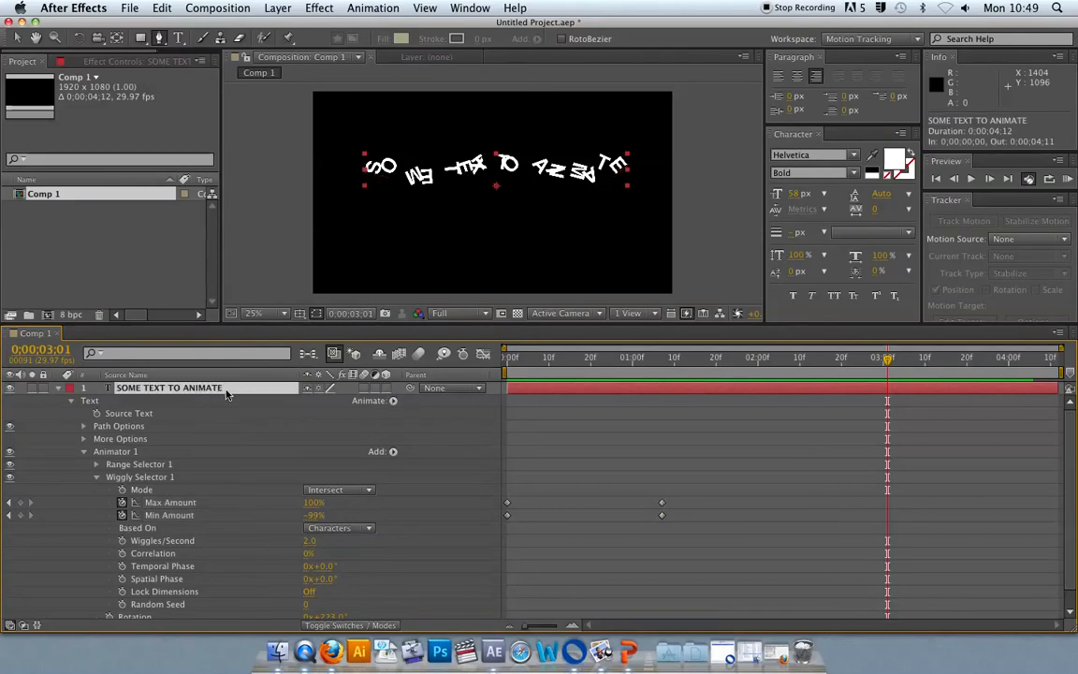
pyautogui.click(393, 401)
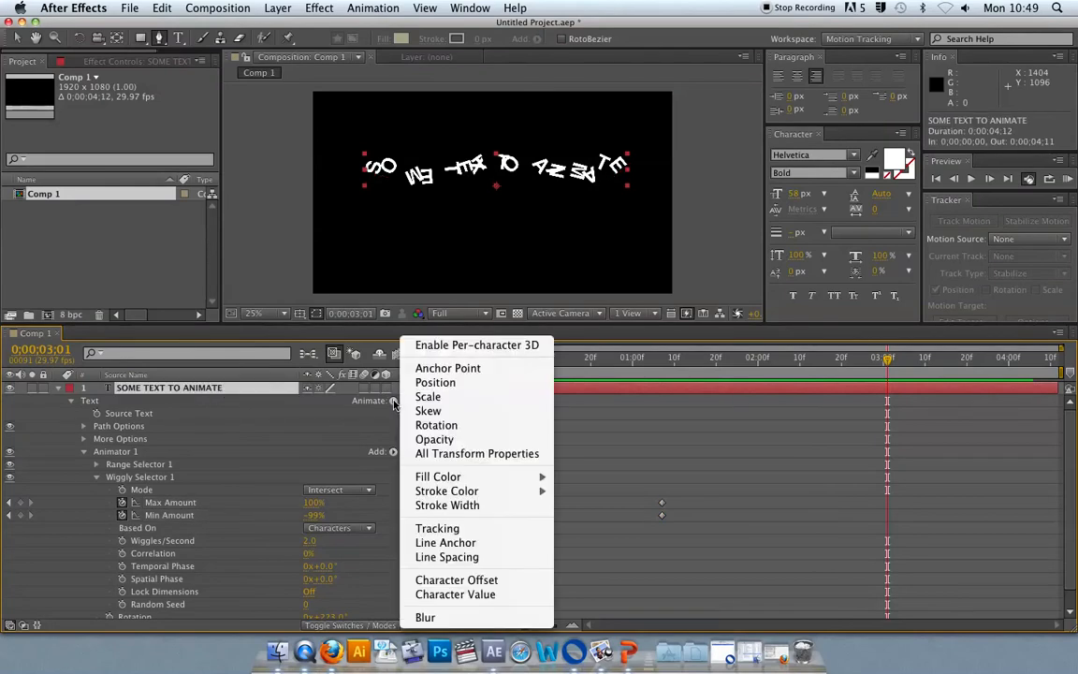
pyautogui.click(473, 347)
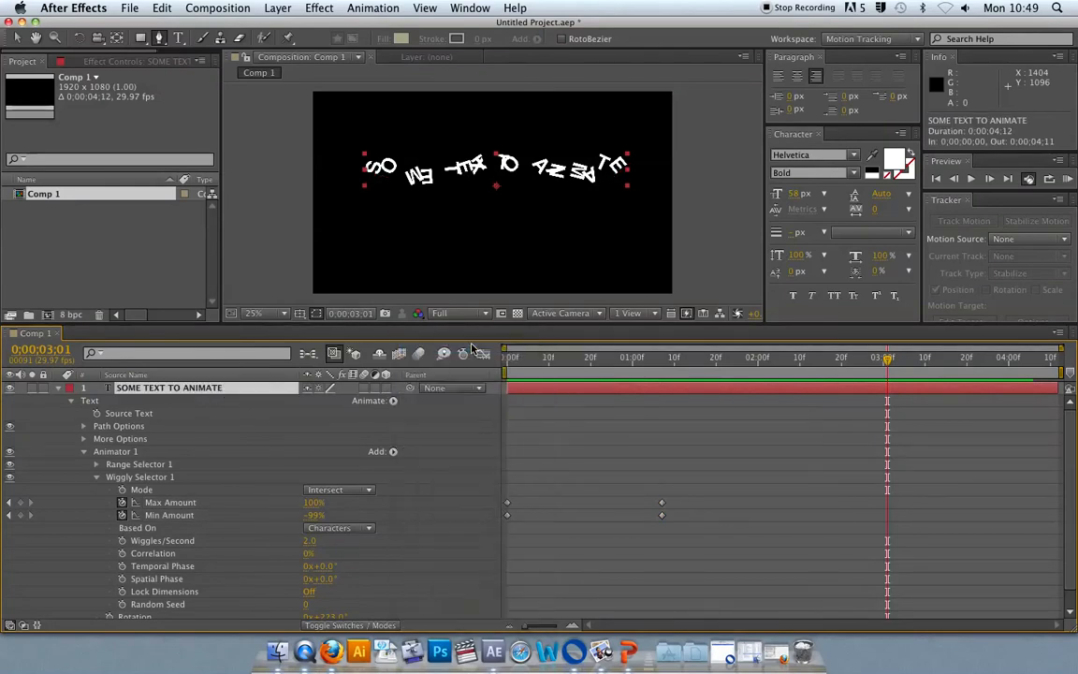
pyautogui.moveTo(555, 367); pyautogui.dragTo(512, 365)
pyautogui.scroll(-2, 381, 444)
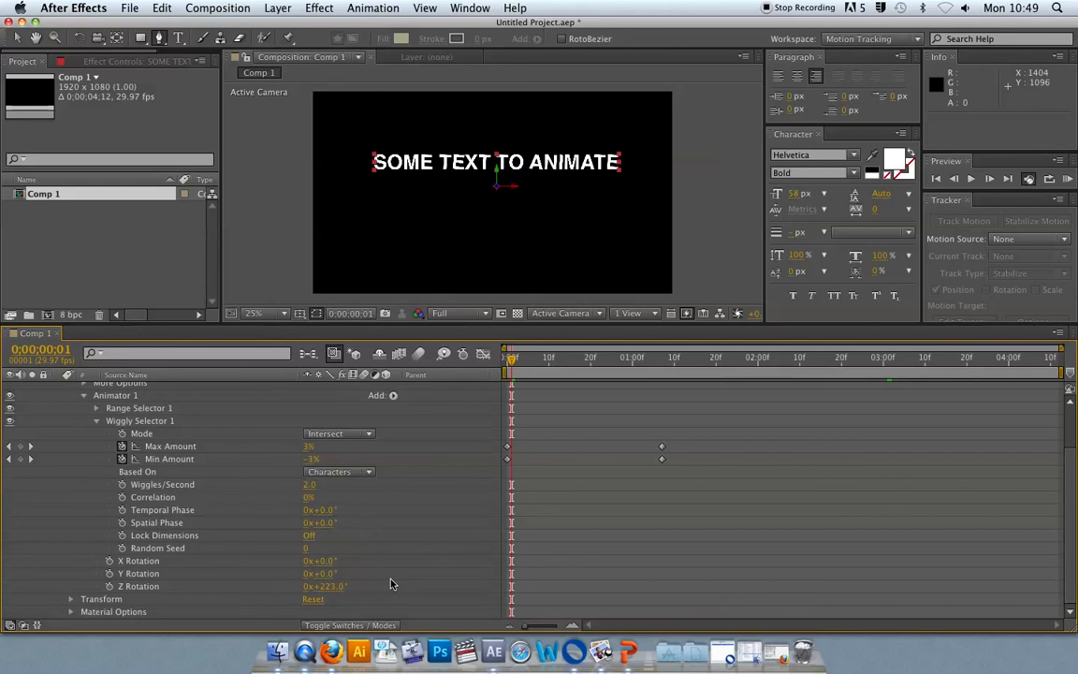
pyautogui.scroll(1, 385, 558)
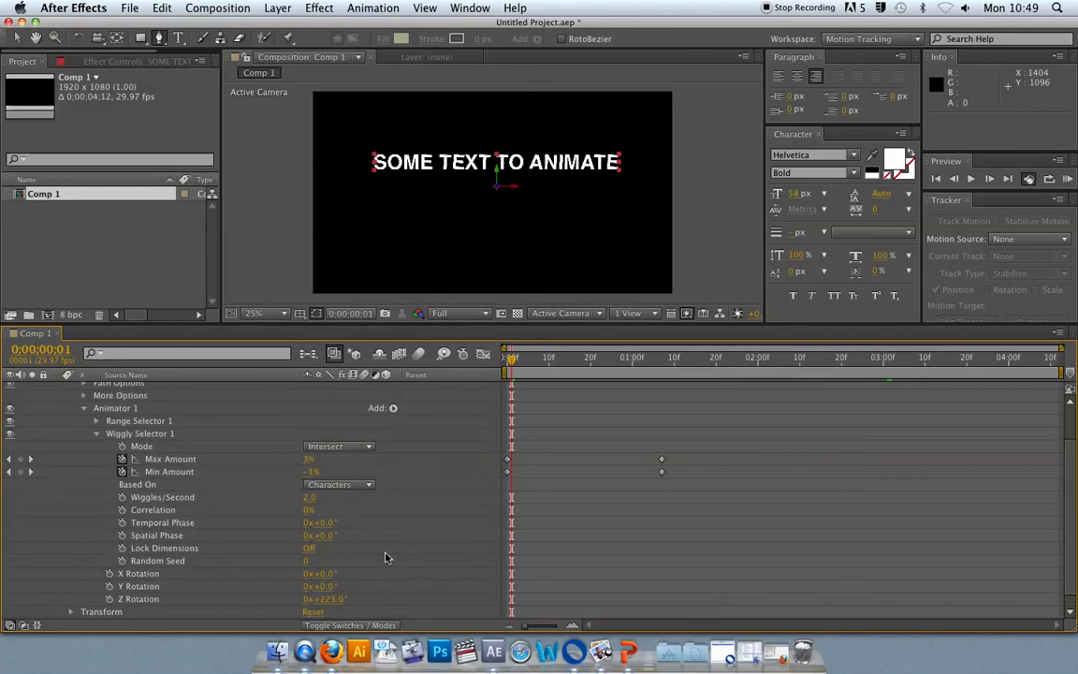
# Return the current time to the first frame and reselect the SOME TEXT TO ANIMATE layer.
pyautogui.click(393, 408)
pyautogui.moveTo(395, 412)
pyautogui.click(314, 435)
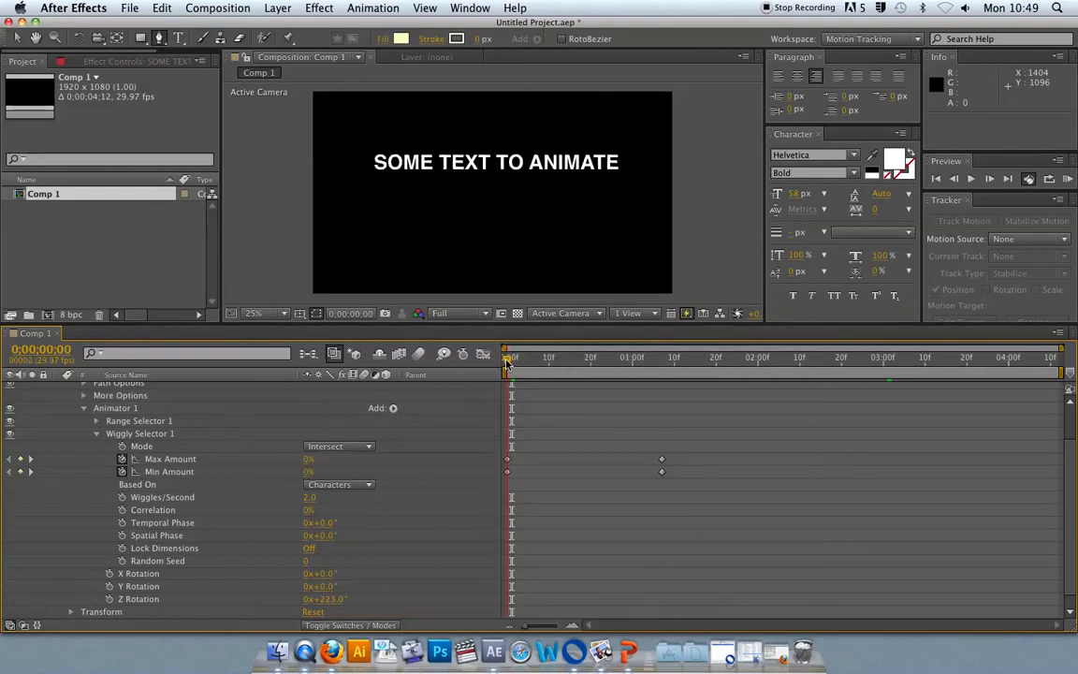
pyautogui.moveTo(515, 357); pyautogui.dragTo(501, 387)
pyautogui.scroll(2, 356, 567)
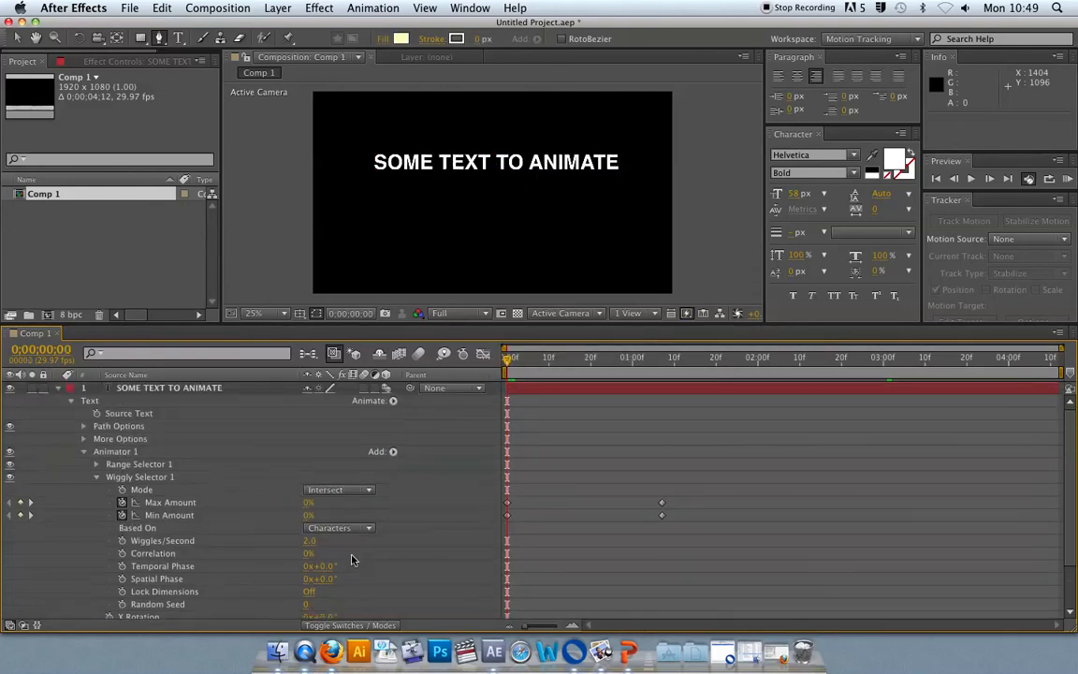
pyautogui.click(393, 400)
pyautogui.click(223, 390)
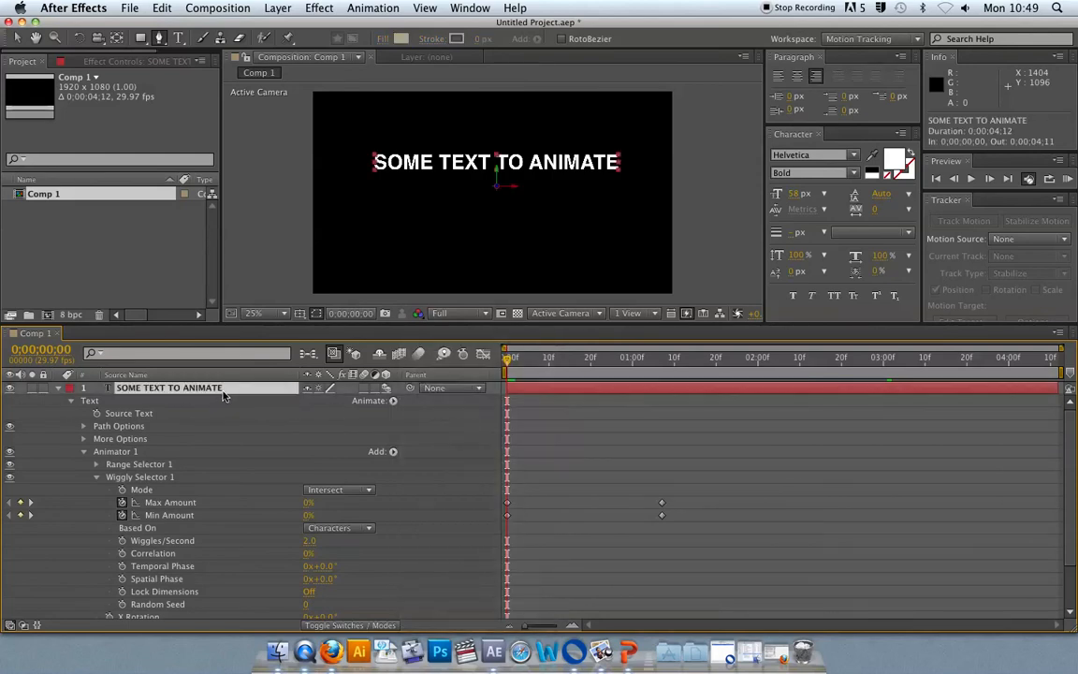
# Turn off per-character 3D for the text layer and delete Animator 1.
pyautogui.click(134, 453)
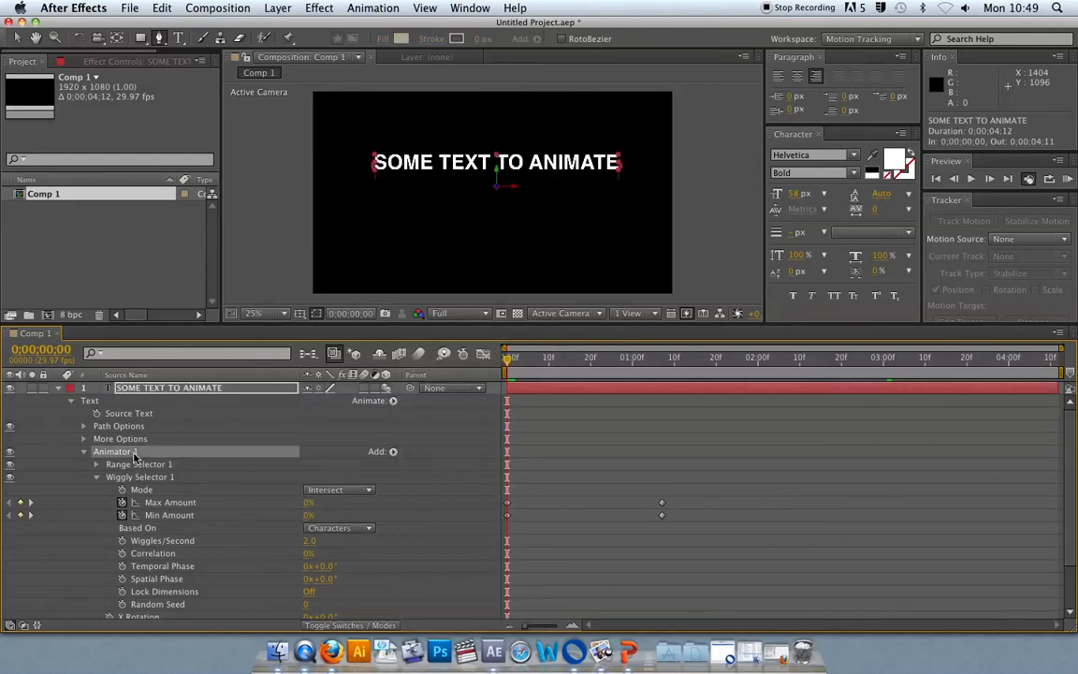
pyautogui.click(393, 400)
pyautogui.click(466, 349)
pyautogui.scroll(-1, 433, 534)
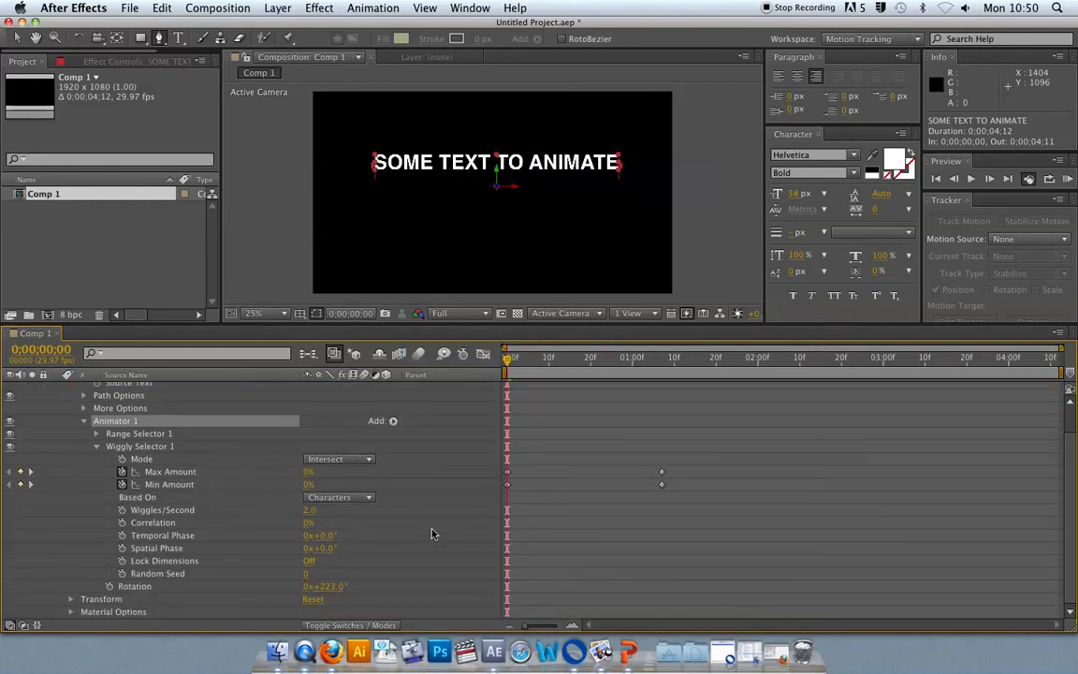
pyautogui.scroll(2, 433, 535)
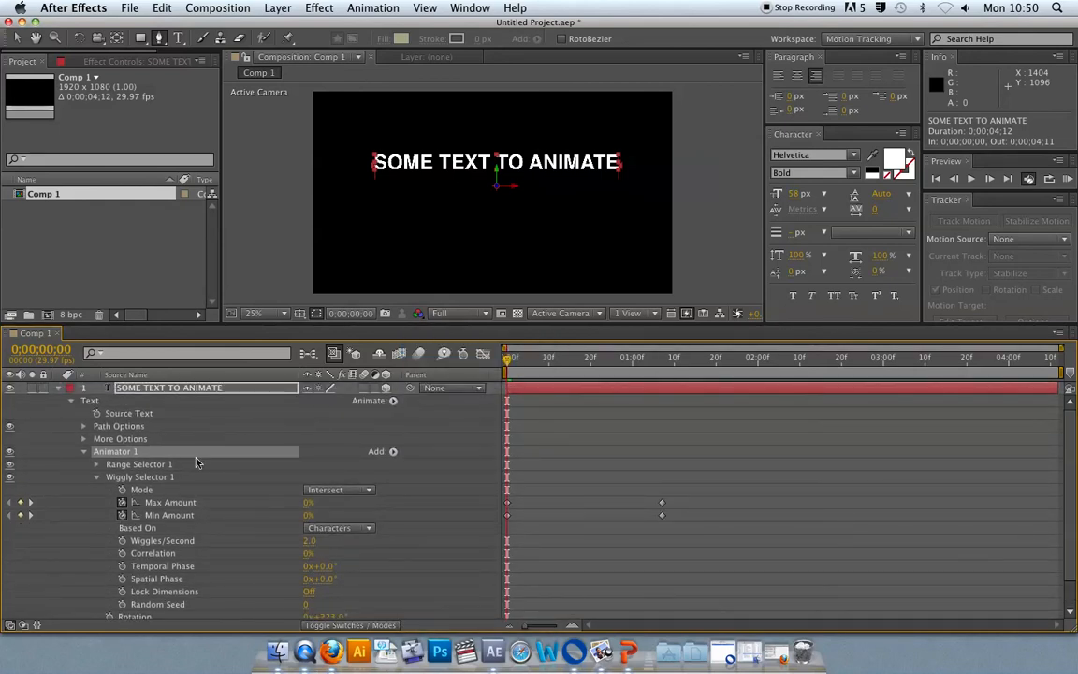
pyautogui.press('Delete')
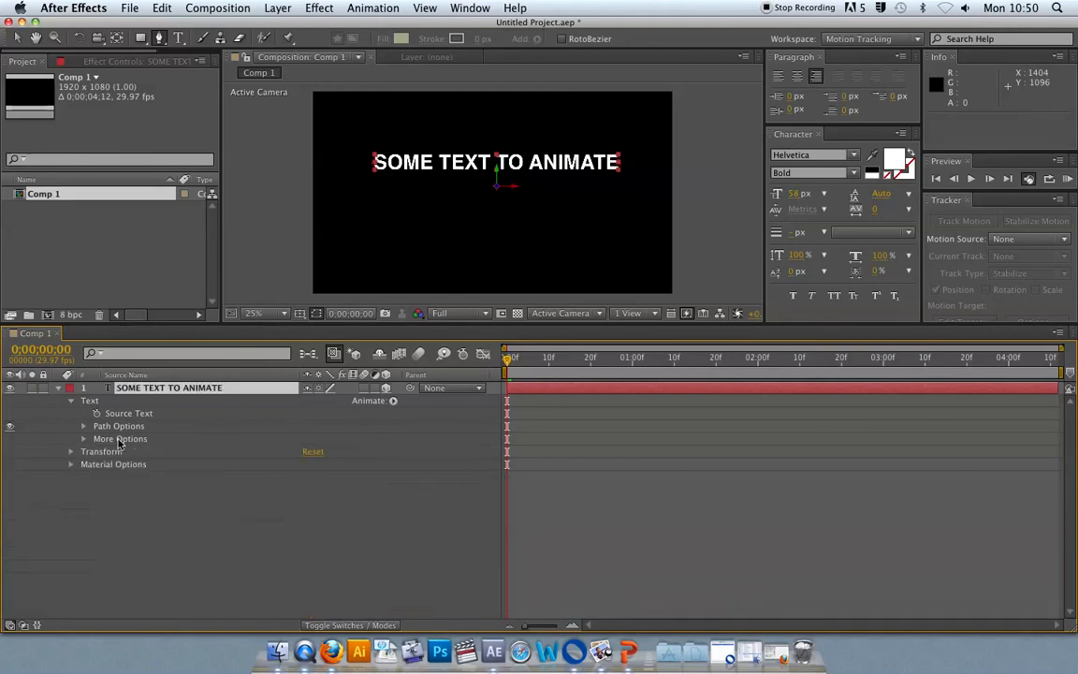
# Enable per-character 3D for the text layer and add a new Rotation animator.
pyautogui.click(393, 401)
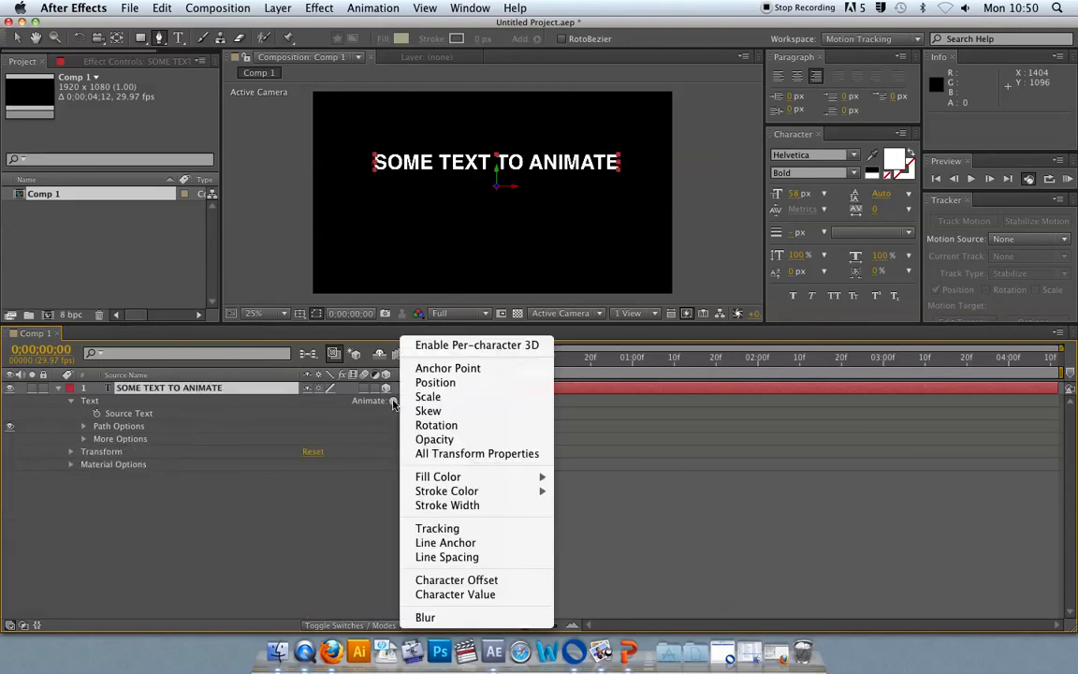
pyautogui.click(431, 342)
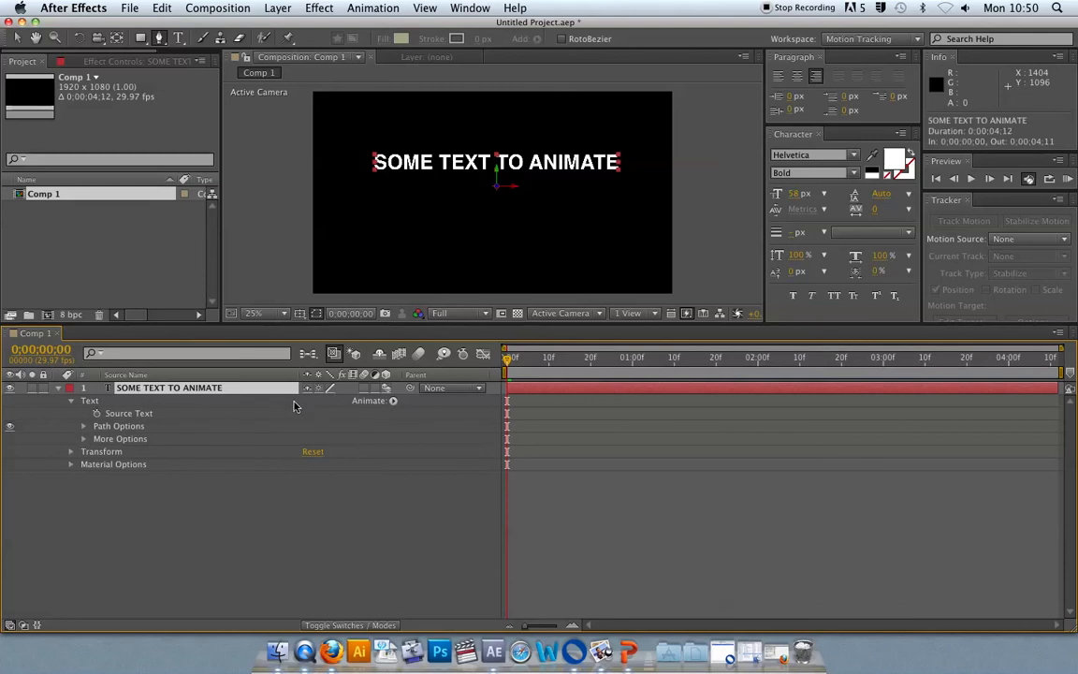
pyautogui.click(394, 401)
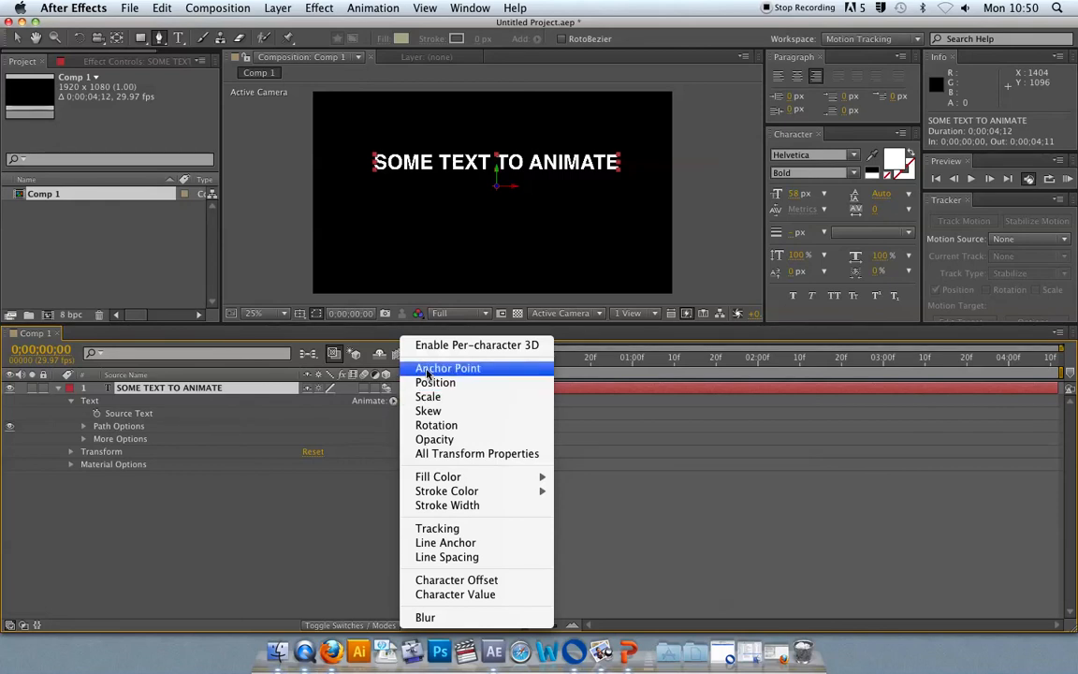
pyautogui.click(436, 426)
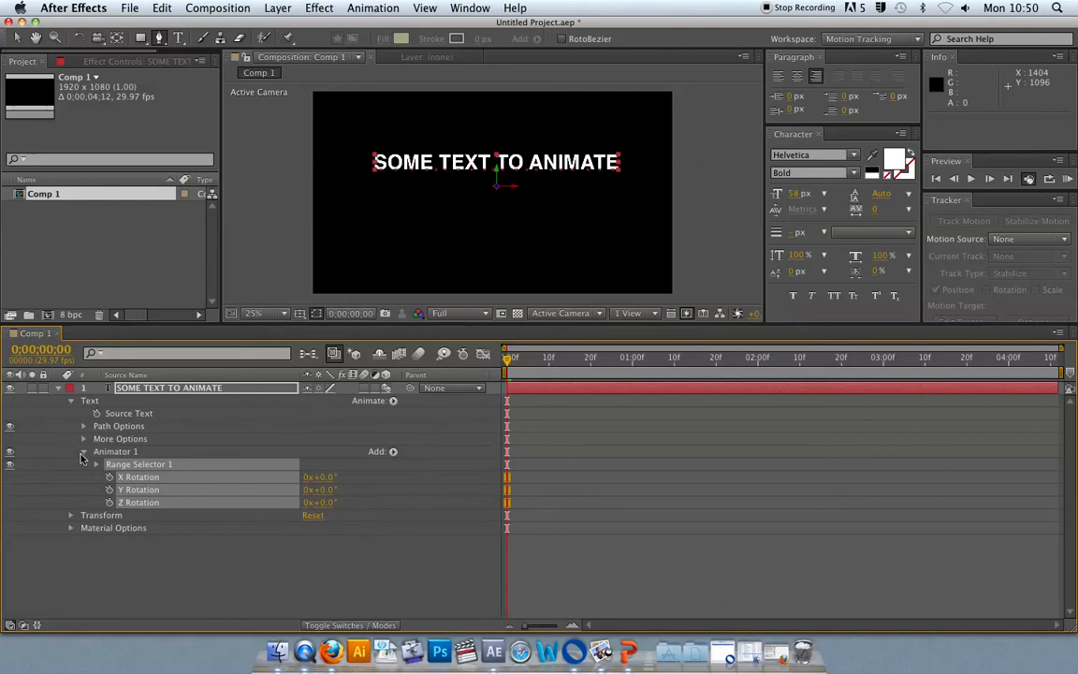
# Add a Wiggly selector to Animator 1 and expand its settings.
pyautogui.click(393, 452)
pyautogui.moveTo(449, 465)
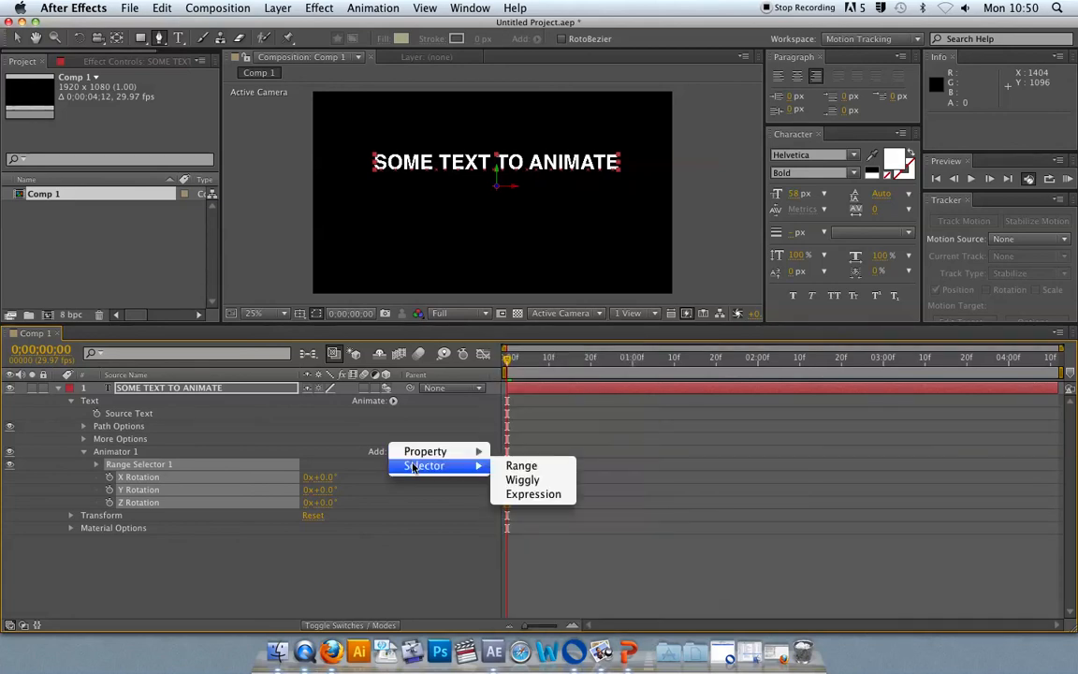
pyautogui.click(522, 480)
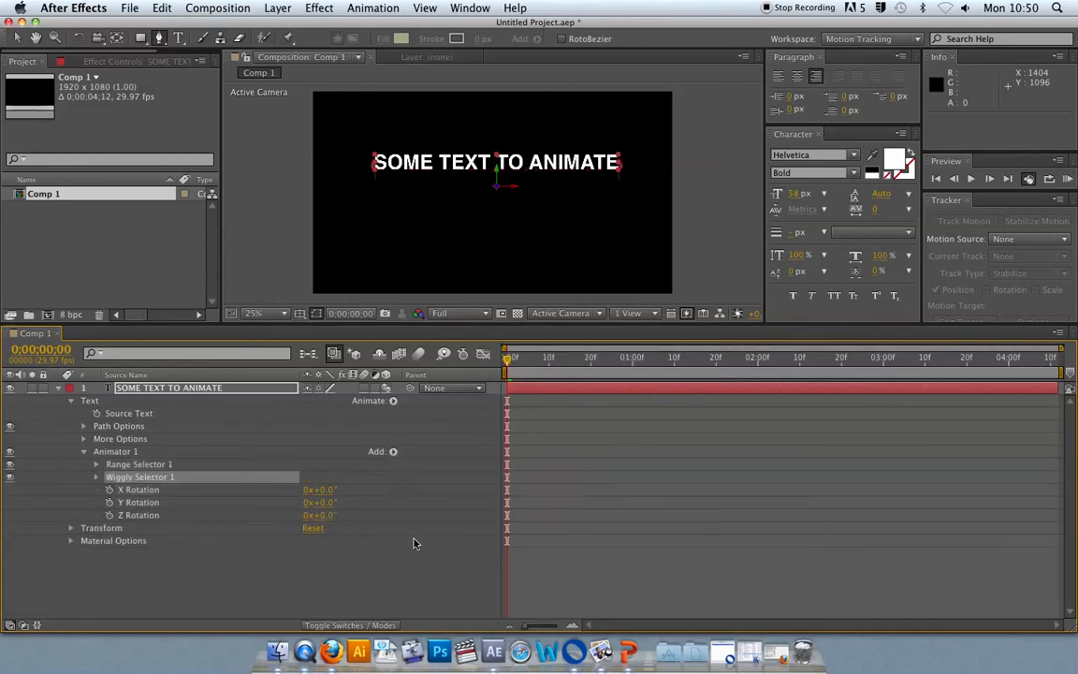
pyautogui.click(98, 477)
pyautogui.scroll(-2, 229, 501)
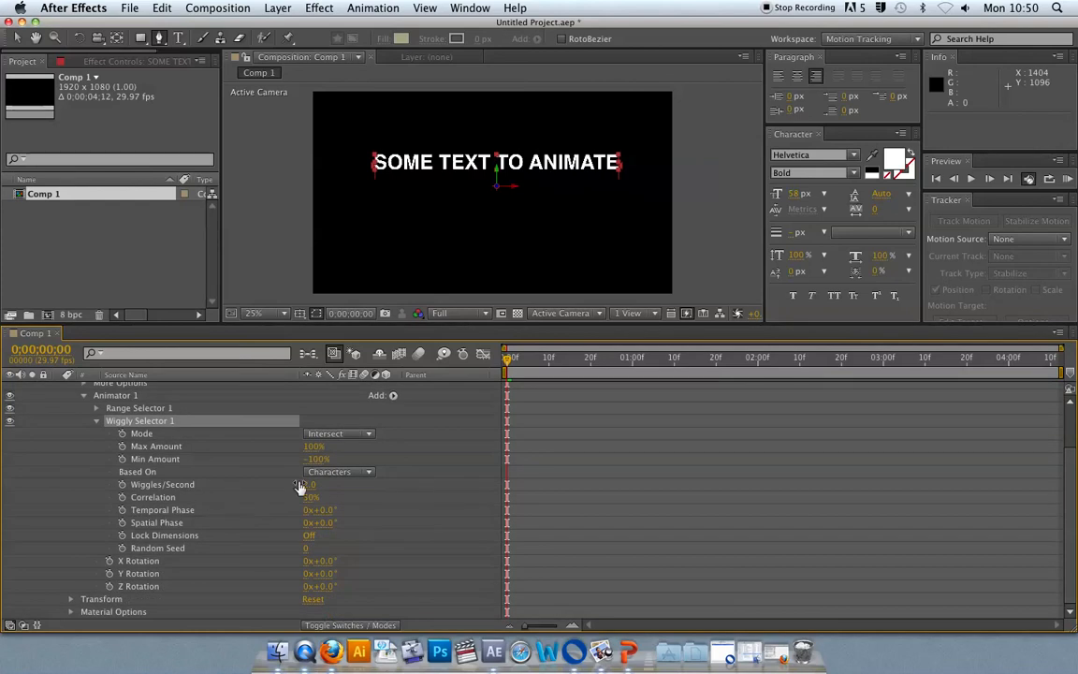
# Set the Wiggly selector's Wiggles/Second to 4 and its Correlation to 0%.
pyautogui.click(310, 484)
pyautogui.write('4')
pyautogui.press('Return')
pyautogui.moveTo(311, 497); pyautogui.dragTo(277, 497)
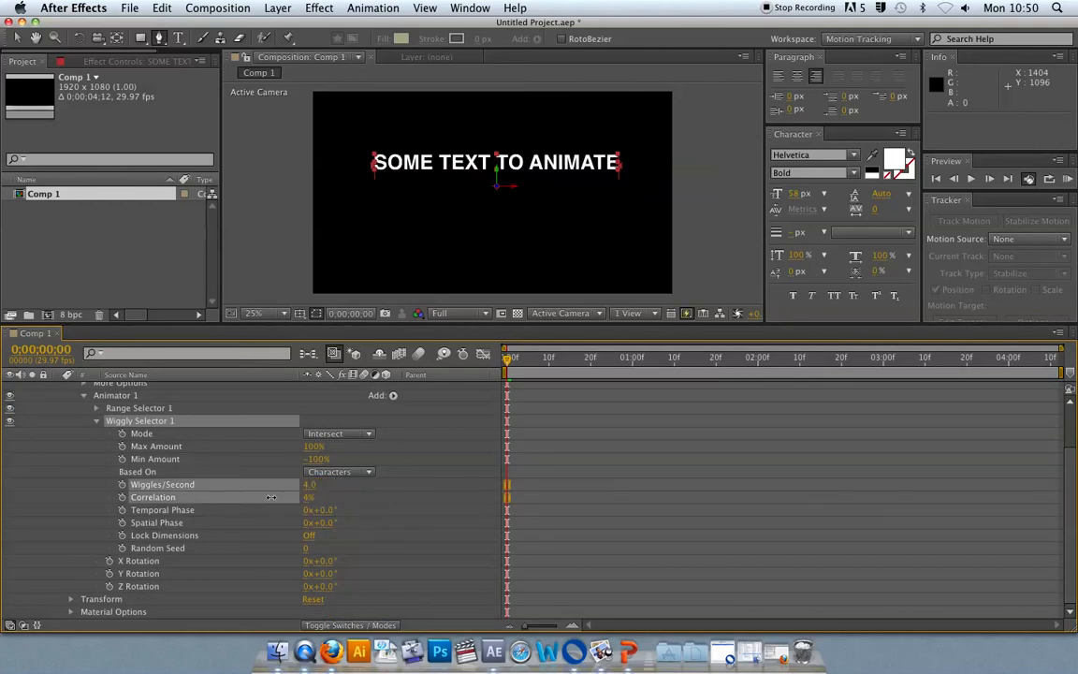
pyautogui.click(268, 499)
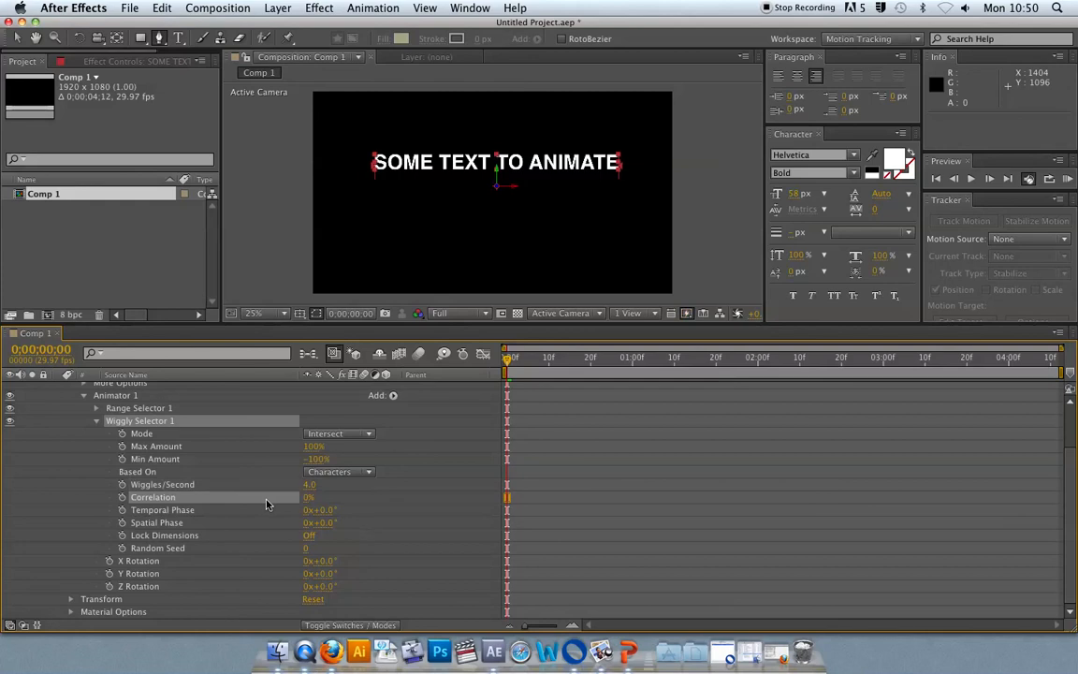
# Try a Y Rotation of 100° on Animator 1, previewing the wiggling characters while raising the value.
pyautogui.click(325, 573)
pyautogui.moveTo(313, 575); pyautogui.dragTo(351, 577)
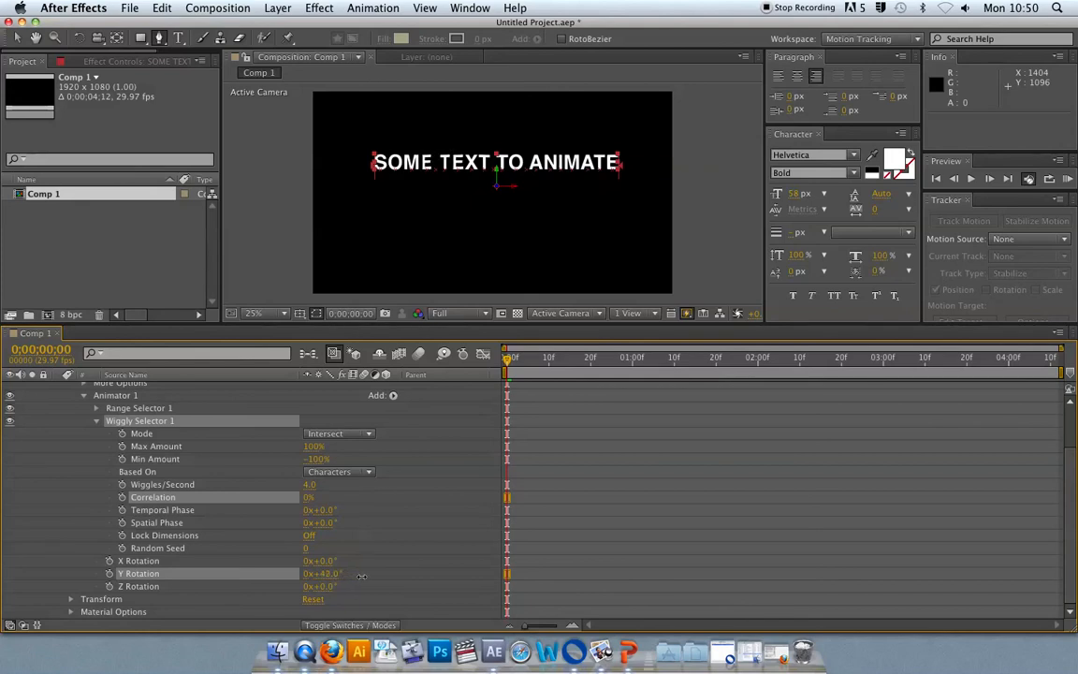
pyautogui.moveTo(361, 577); pyautogui.dragTo(362, 576)
pyautogui.press('space')
pyautogui.press('space')
pyautogui.moveTo(330, 575); pyautogui.dragTo(375, 577)
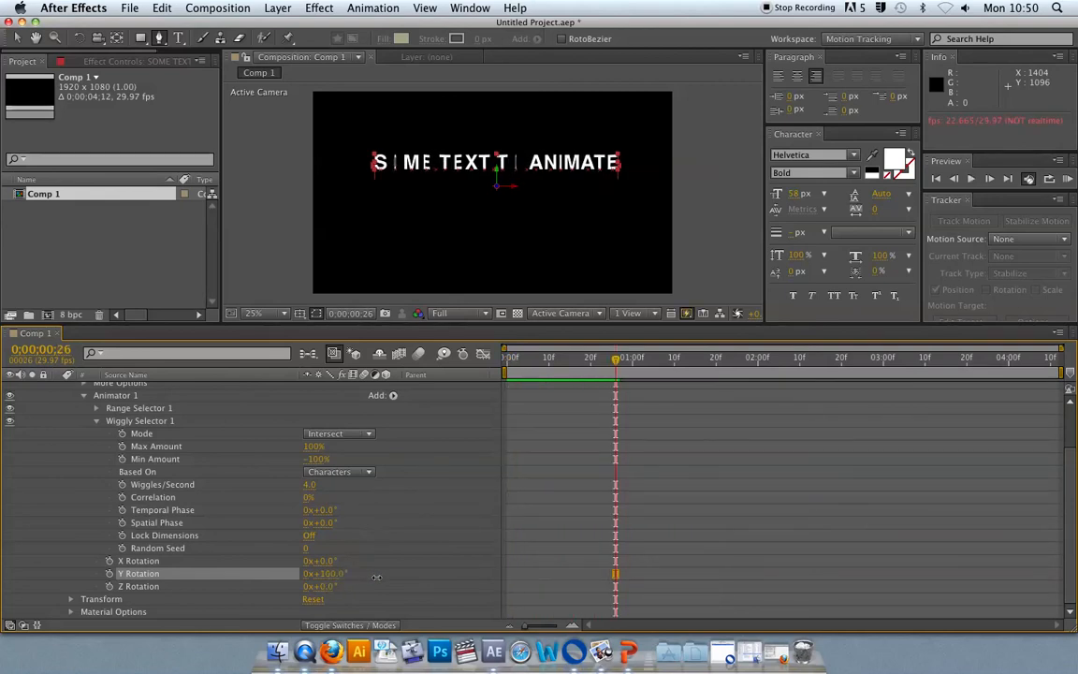
pyautogui.press('space')
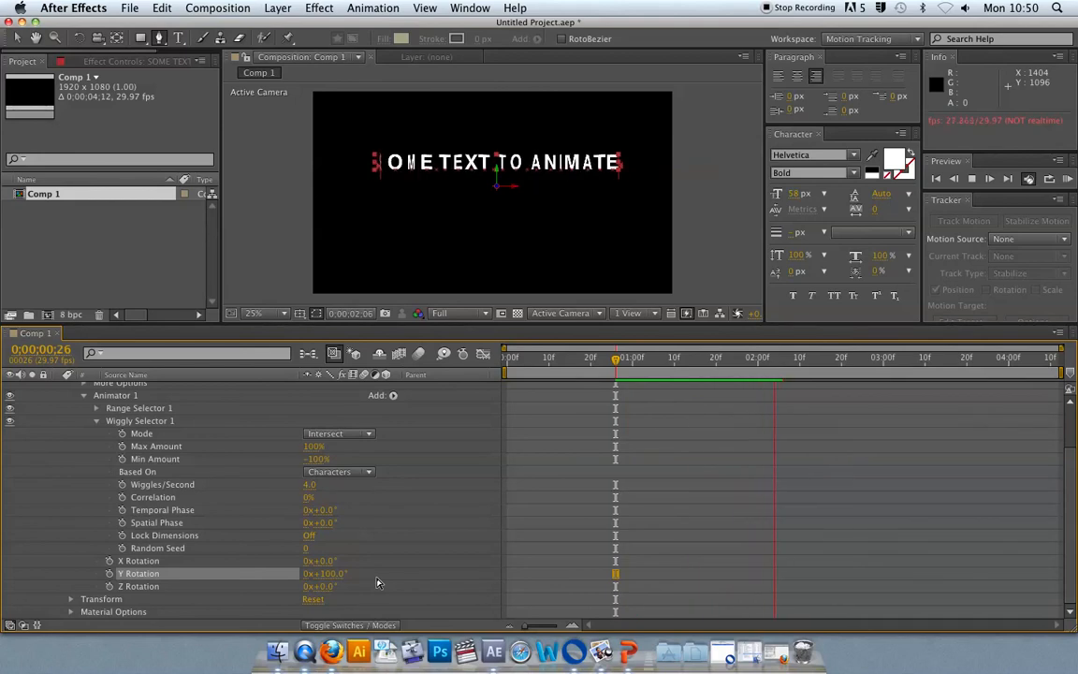
pyautogui.press('space')
# Set Animator 1's X, Y and Z Rotation to 1x+0.0° each and preview the animation from the first frame.
pyautogui.click(326, 573)
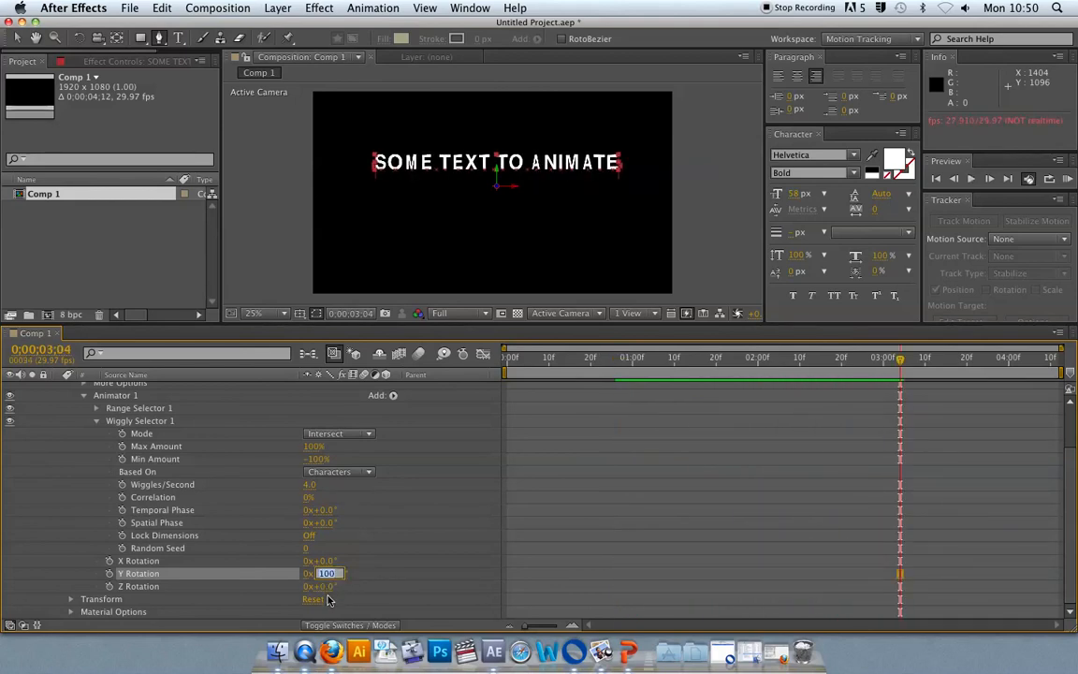
pyautogui.write('0')
pyautogui.press('Return')
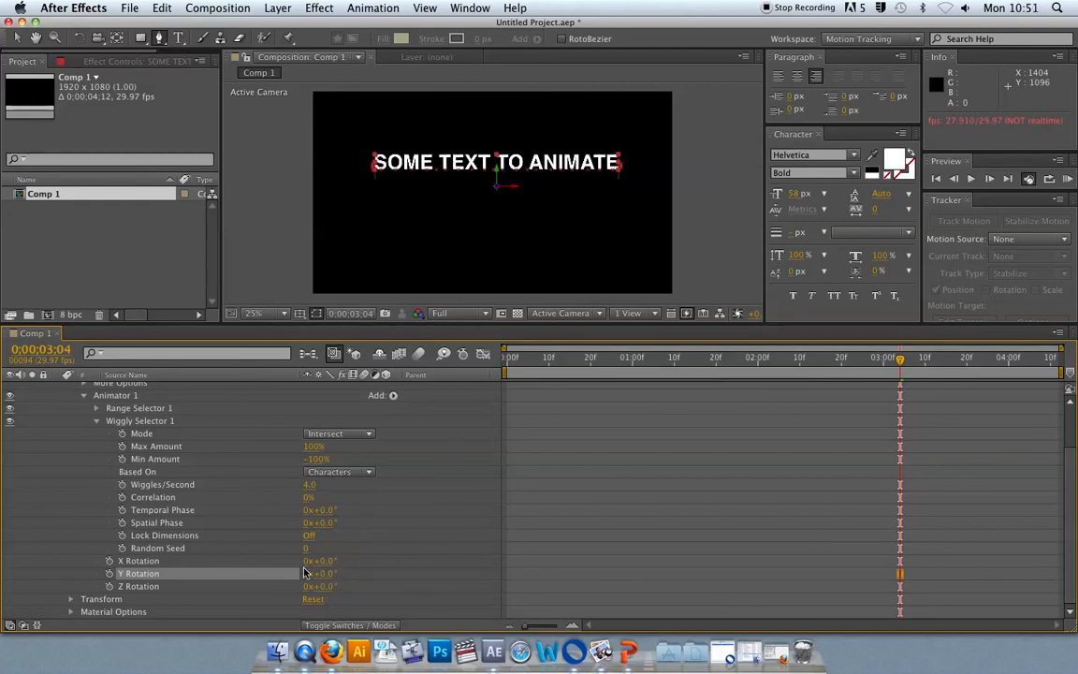
pyautogui.click(309, 561)
pyautogui.click(308, 575)
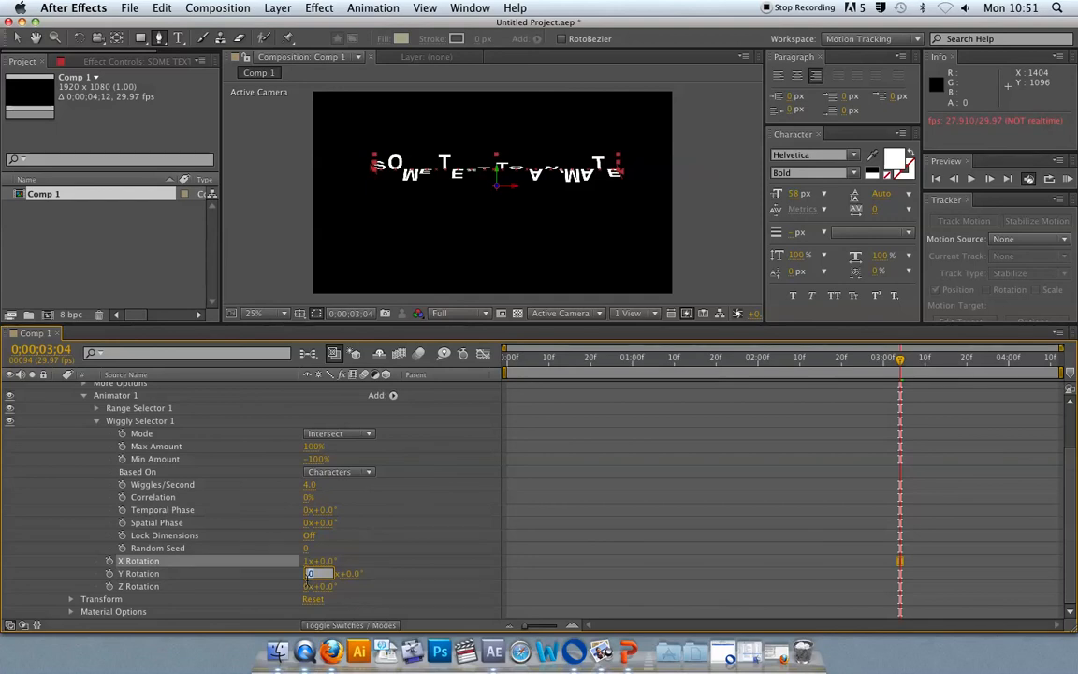
pyautogui.write('1')
pyautogui.press('Return')
pyautogui.click(309, 587)
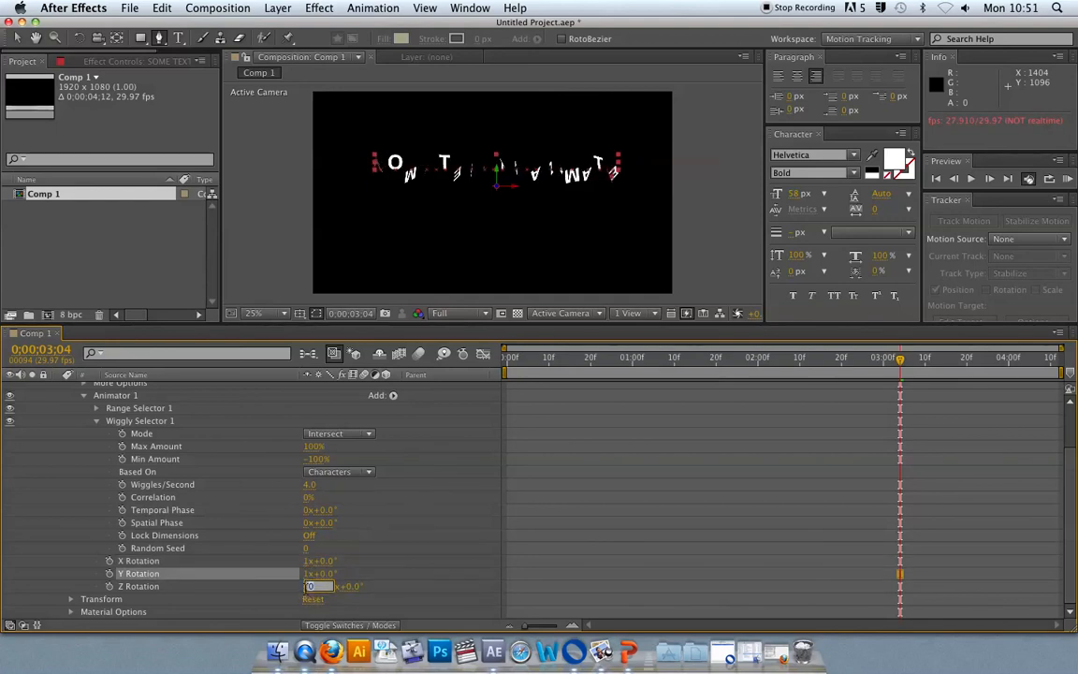
pyautogui.write('1')
pyautogui.press('Return')
pyautogui.press('KP_0')
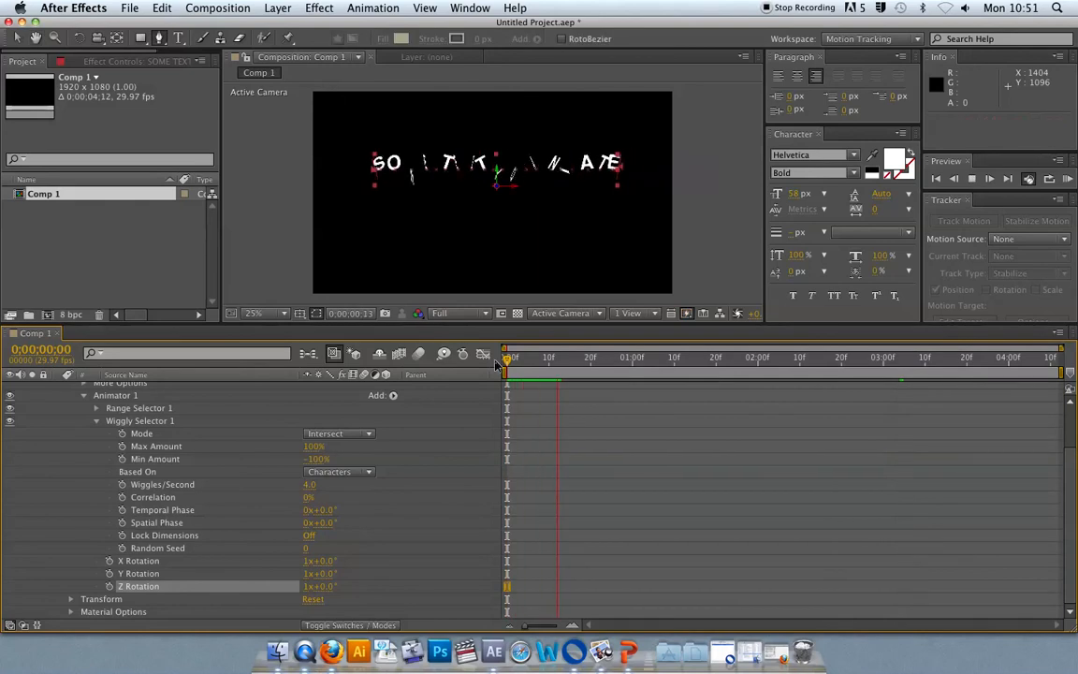
pyautogui.press('space')
# Set the Wiggly selector's Wiggles/Second to 2 and preview the animation from the first frame.
pyautogui.click(309, 484)
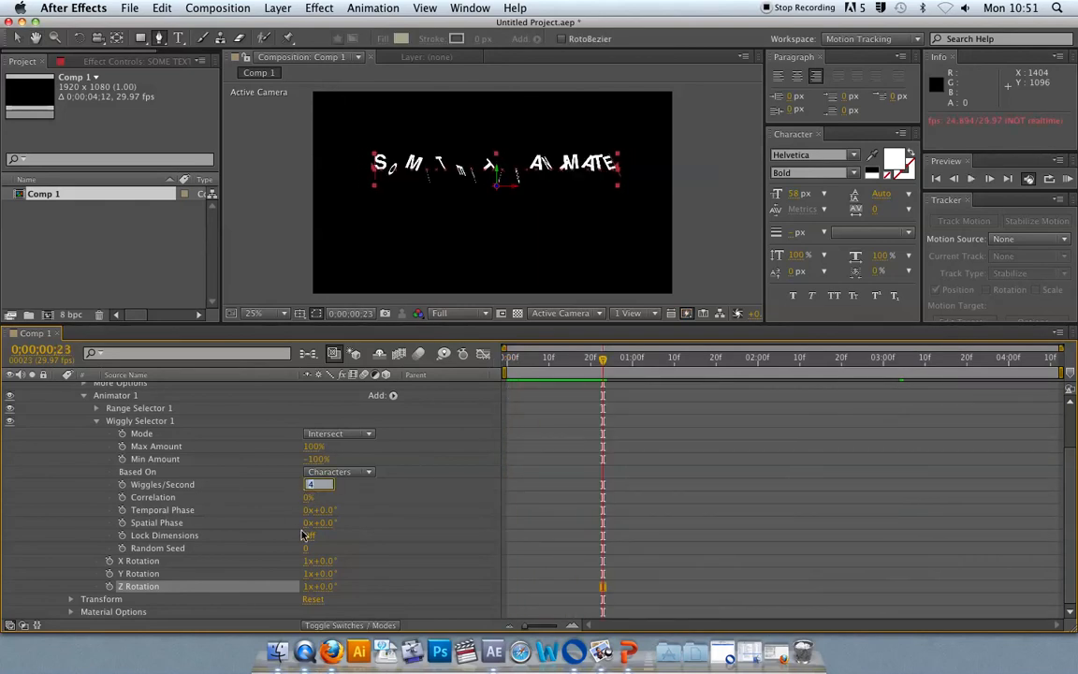
pyautogui.write('2')
pyautogui.press('Return')
pyautogui.press('KP_0')
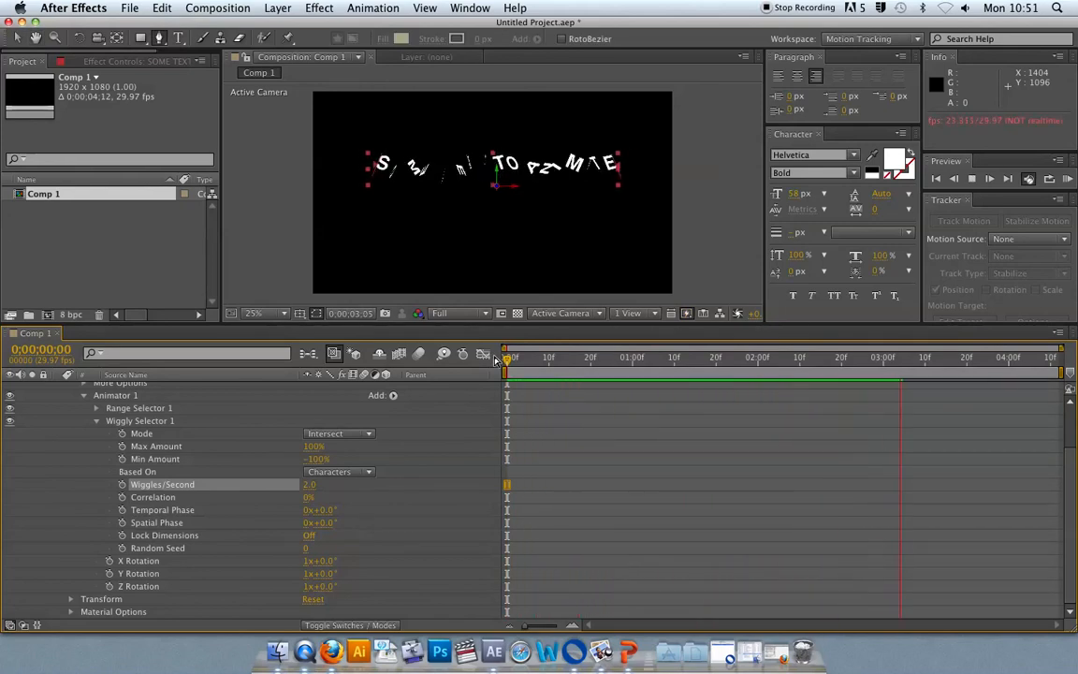
pyautogui.press('space')
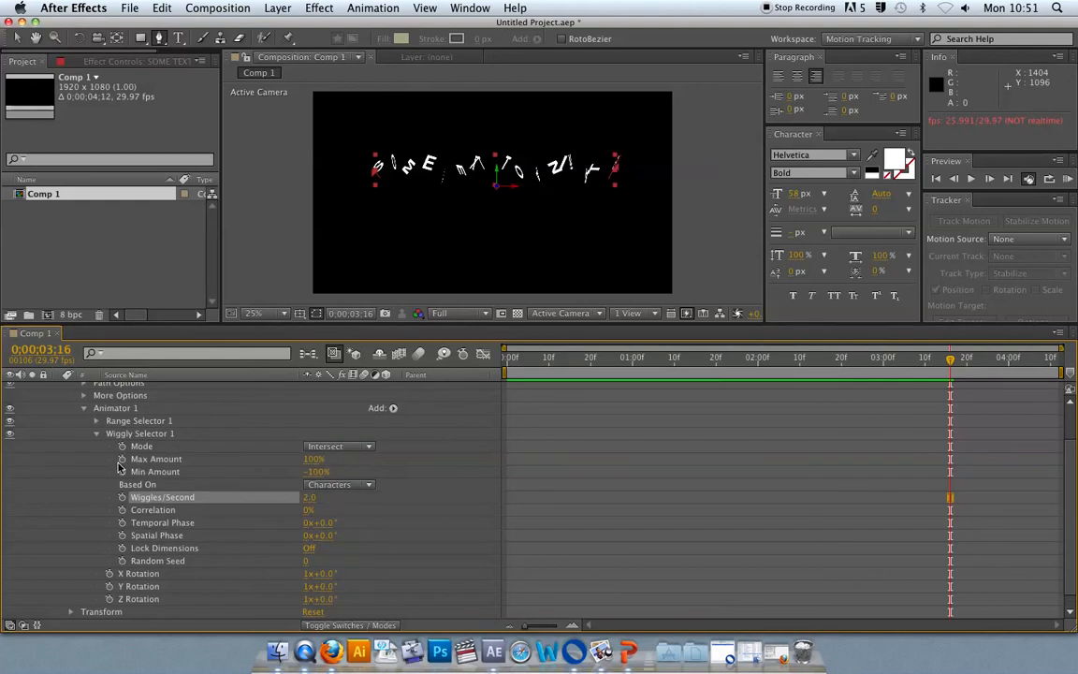
# Add an Anchor Point animator to the SOME TEXT TO ANIMATE layer and place it above Animator 1.
pyautogui.scroll(1, 111, 419)
pyautogui.click(84, 410)
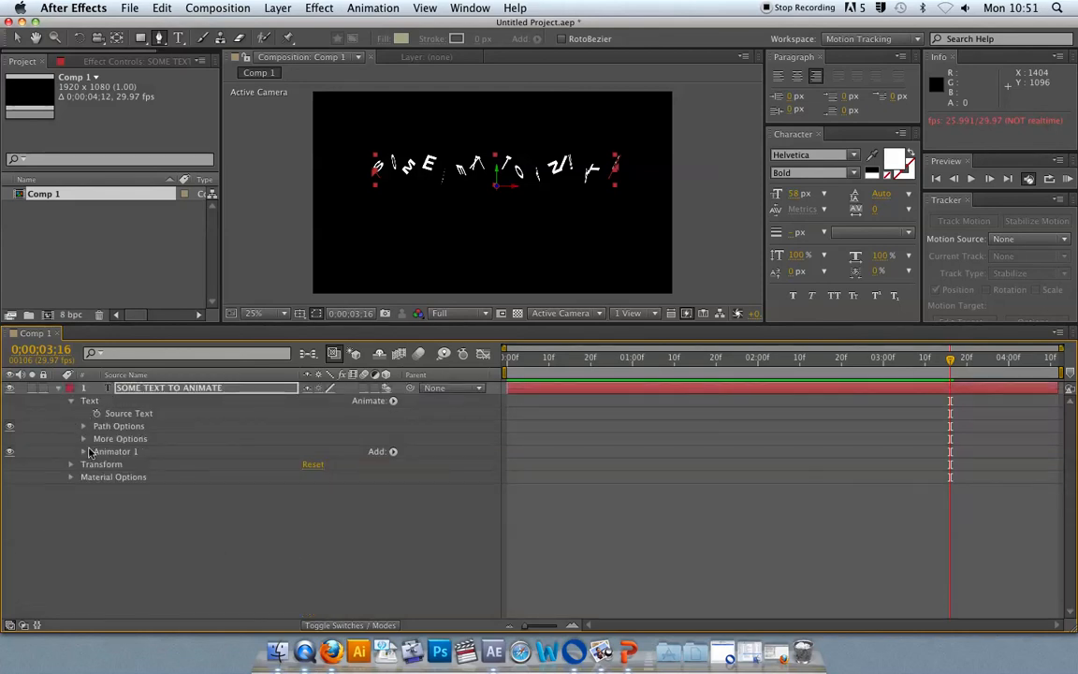
pyautogui.click(156, 392)
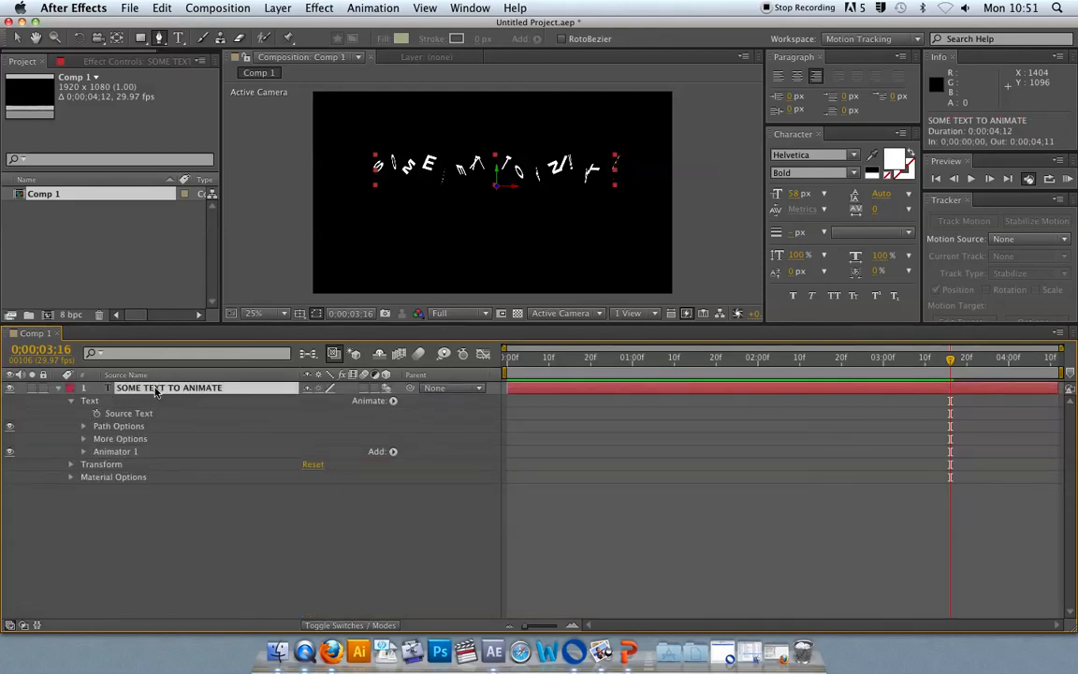
pyautogui.moveTo(510, 359); pyautogui.dragTo(565, 370)
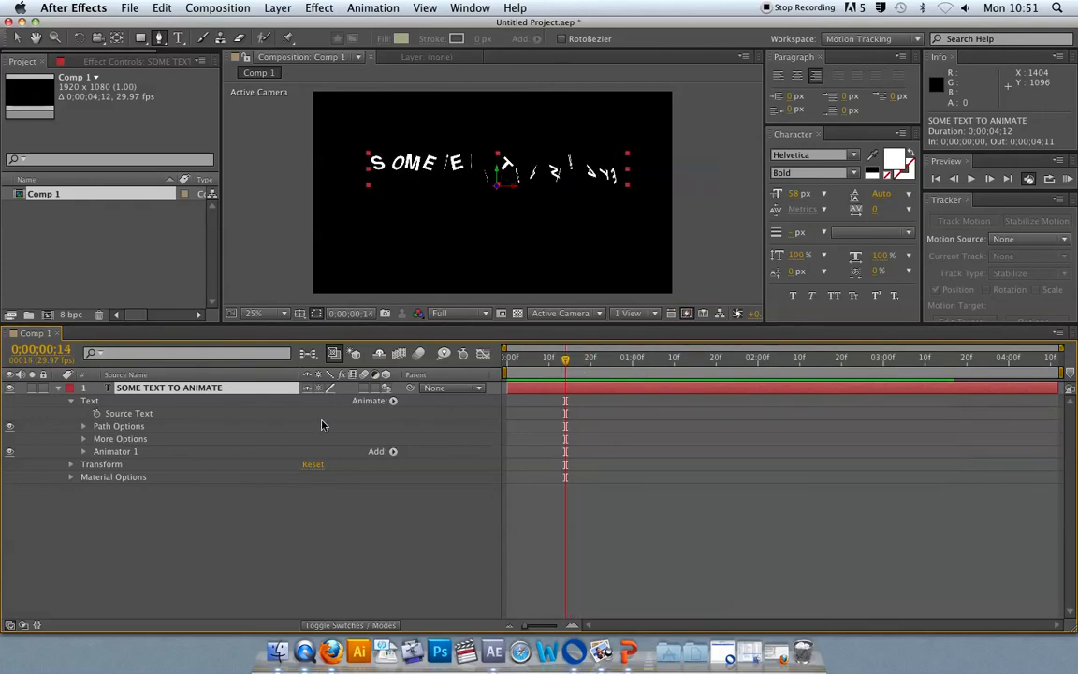
pyautogui.click(393, 402)
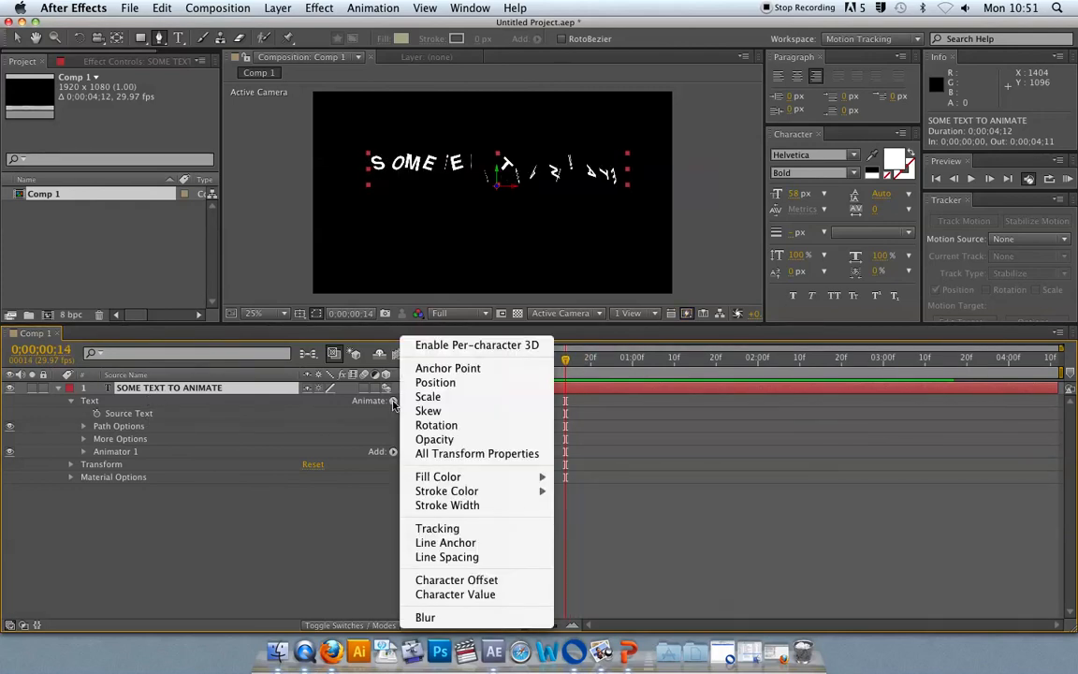
pyautogui.click(460, 371)
pyautogui.moveTo(112, 465); pyautogui.dragTo(110, 453)
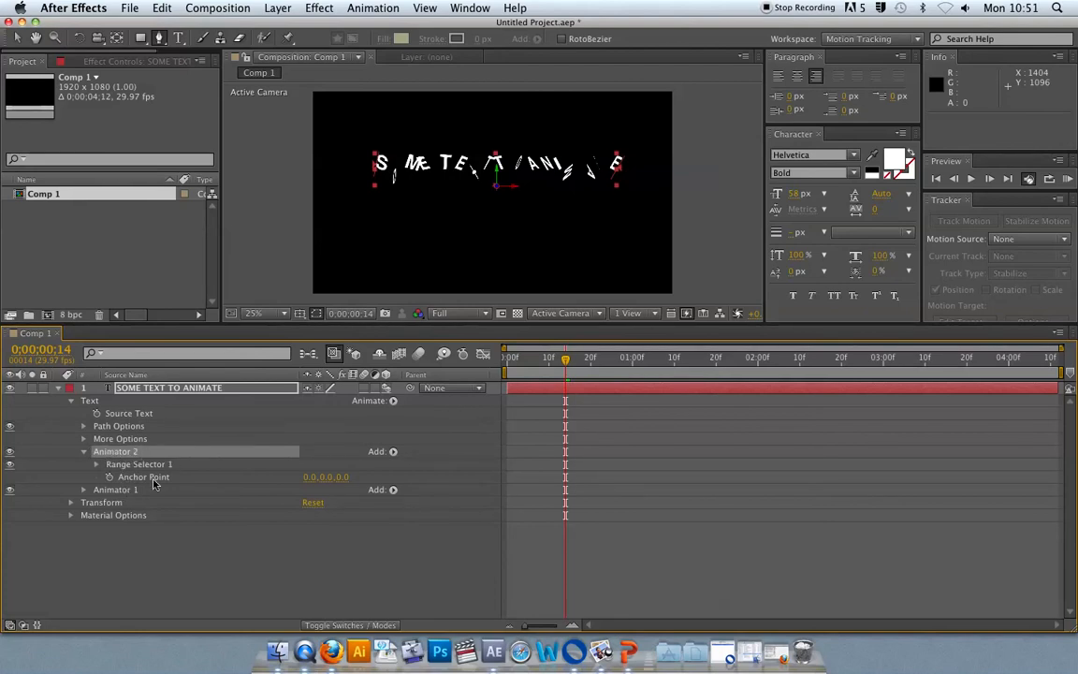
# Set Animator 2's Anchor Point to 0.0, -23.0, 0.0 and preview the text at 50% magnification, ending at the first frame.
pyautogui.moveTo(327, 479); pyautogui.dragTo(300, 478)
pyautogui.press('KP_0')
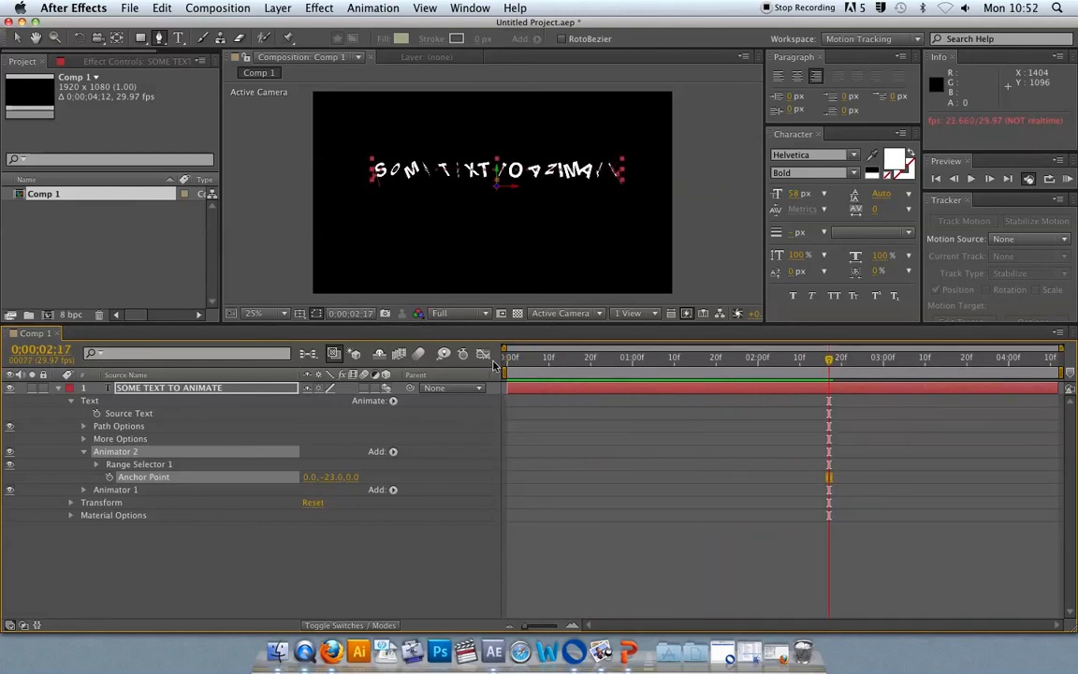
pyautogui.press('.')
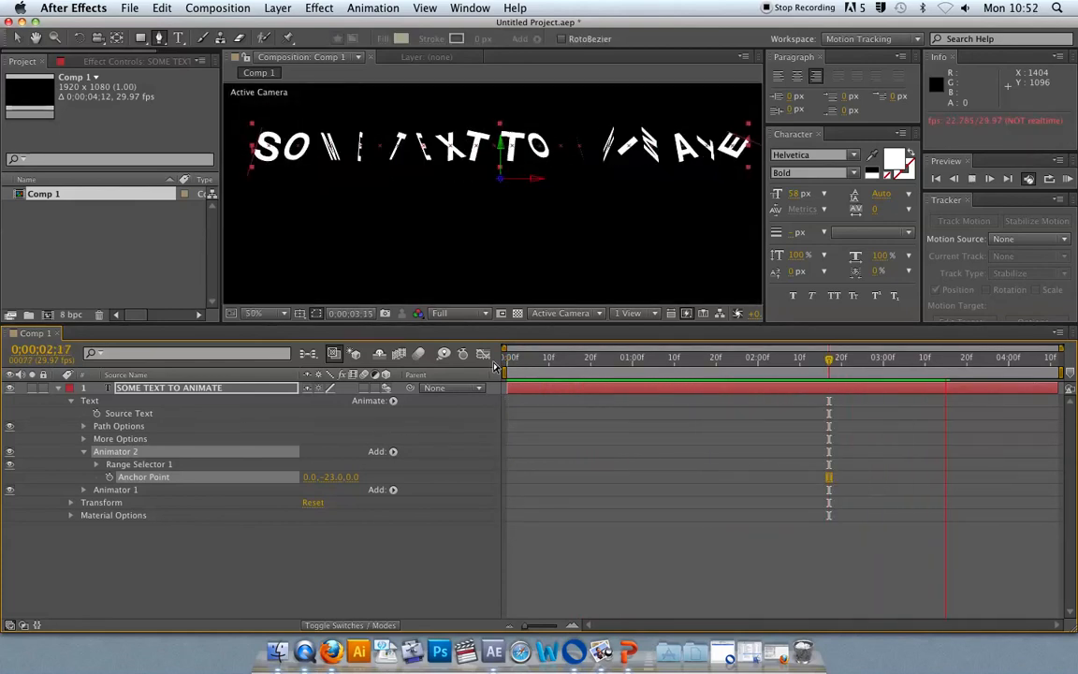
pyautogui.moveTo(771, 365); pyautogui.dragTo(503, 360)
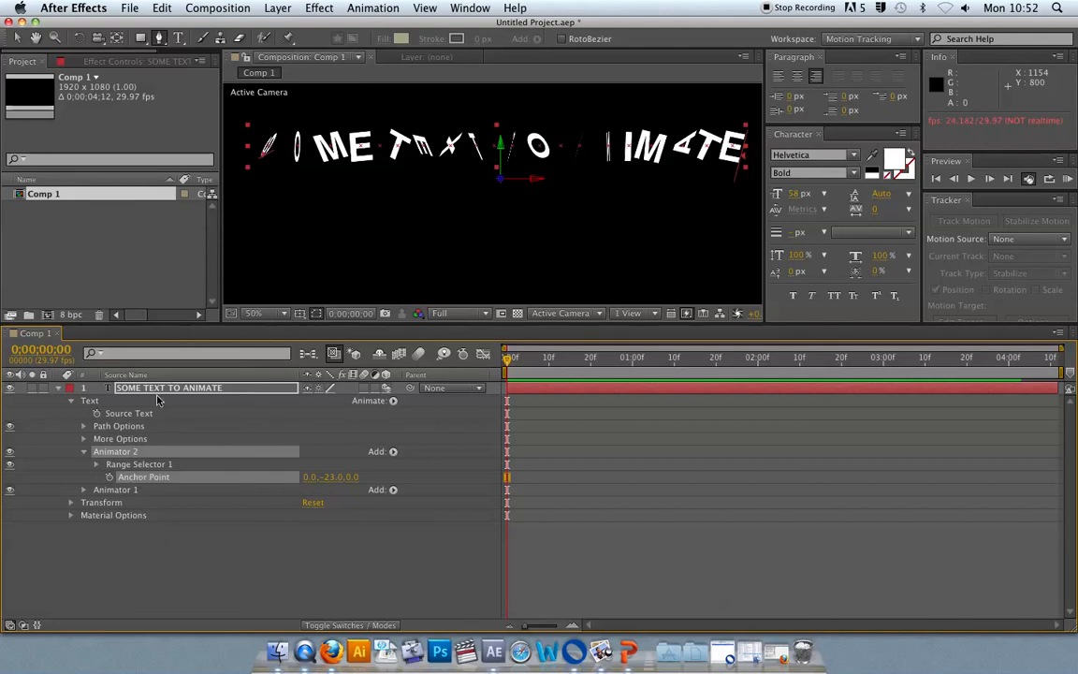
# Collapse Animator 2 and add a Scale property to Animator 1.
pyautogui.click(84, 452)
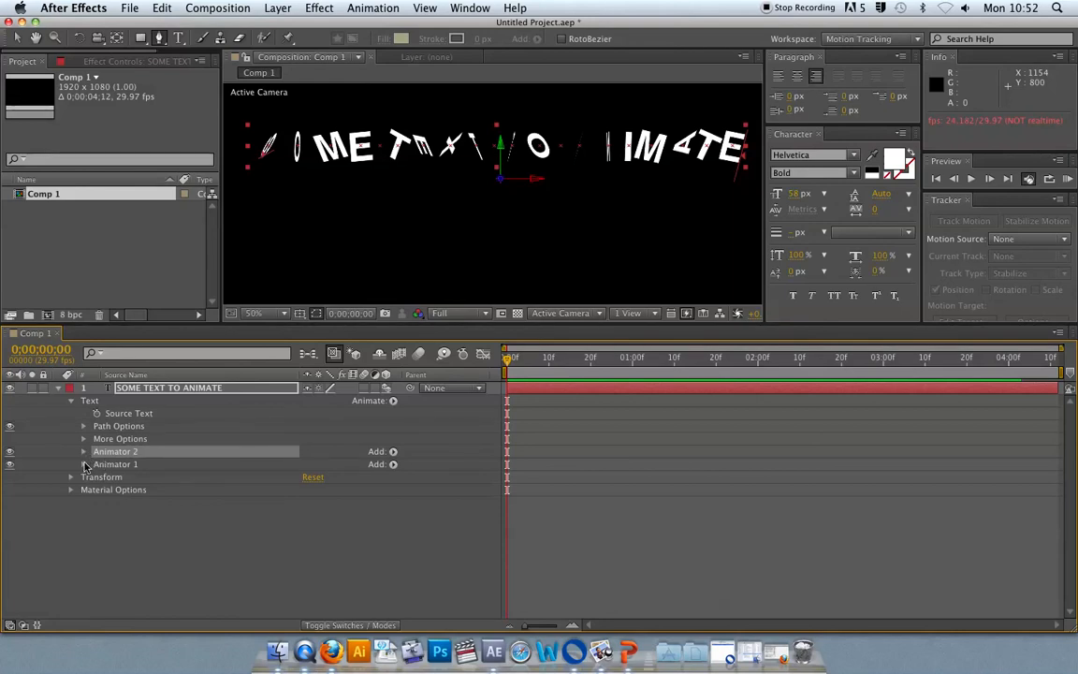
pyautogui.click(84, 466)
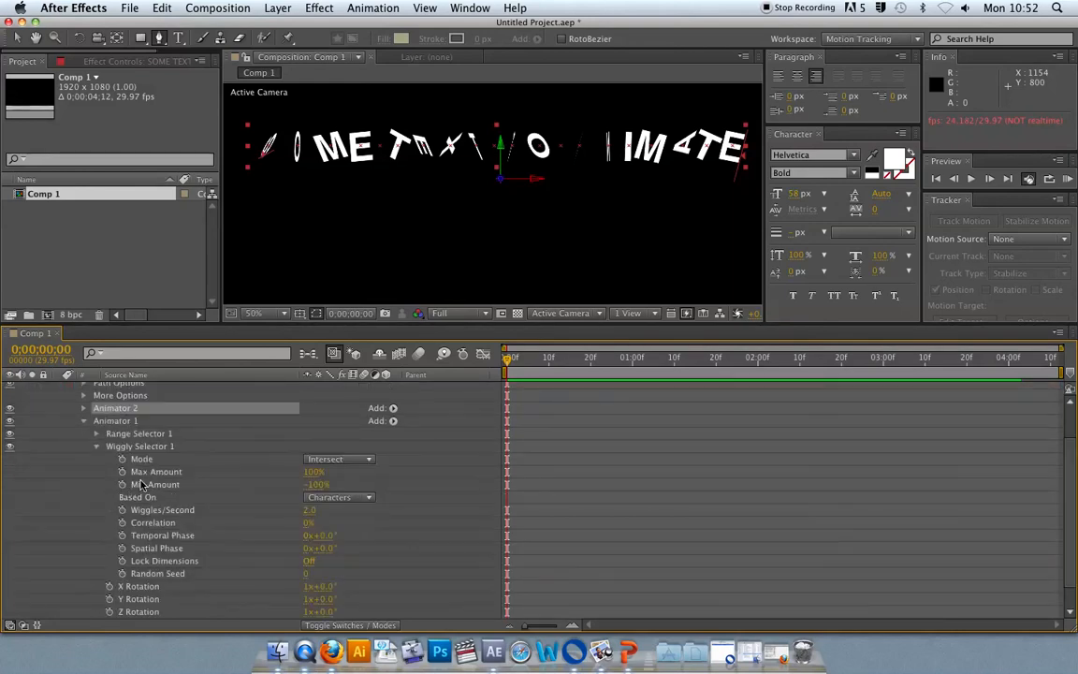
pyautogui.click(100, 452)
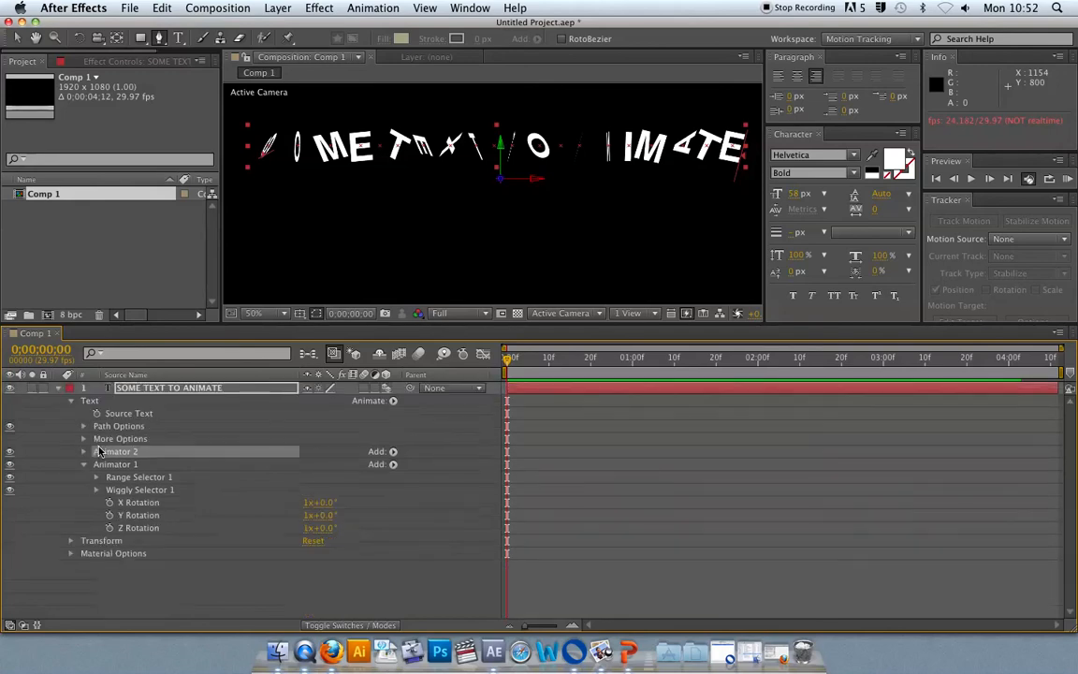
pyautogui.click(117, 466)
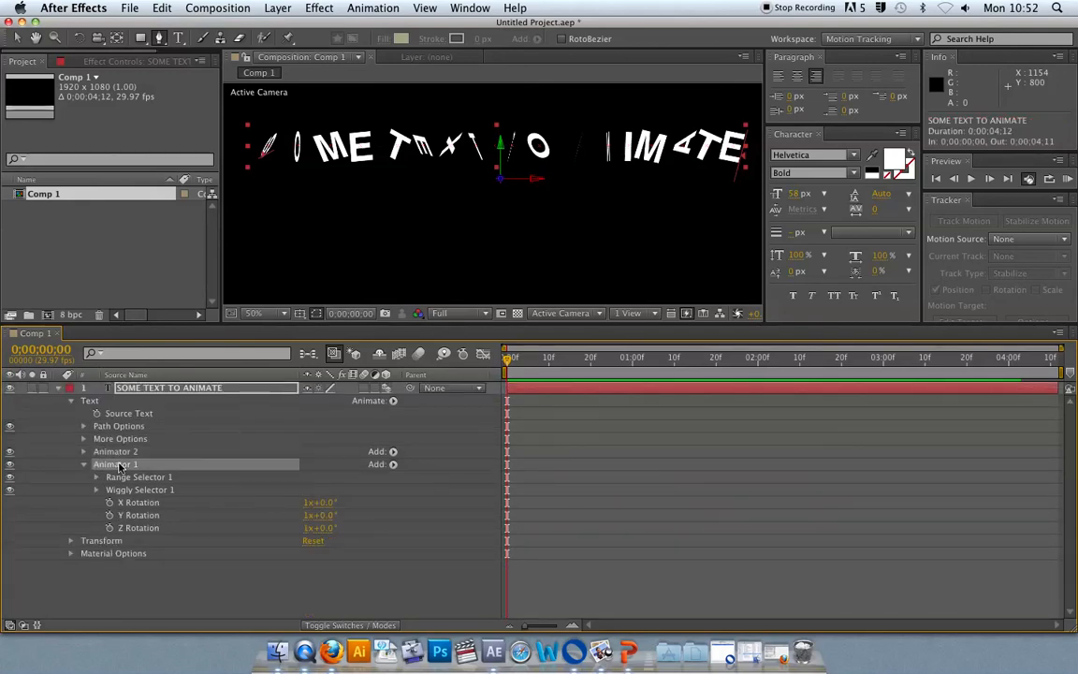
pyautogui.click(393, 464)
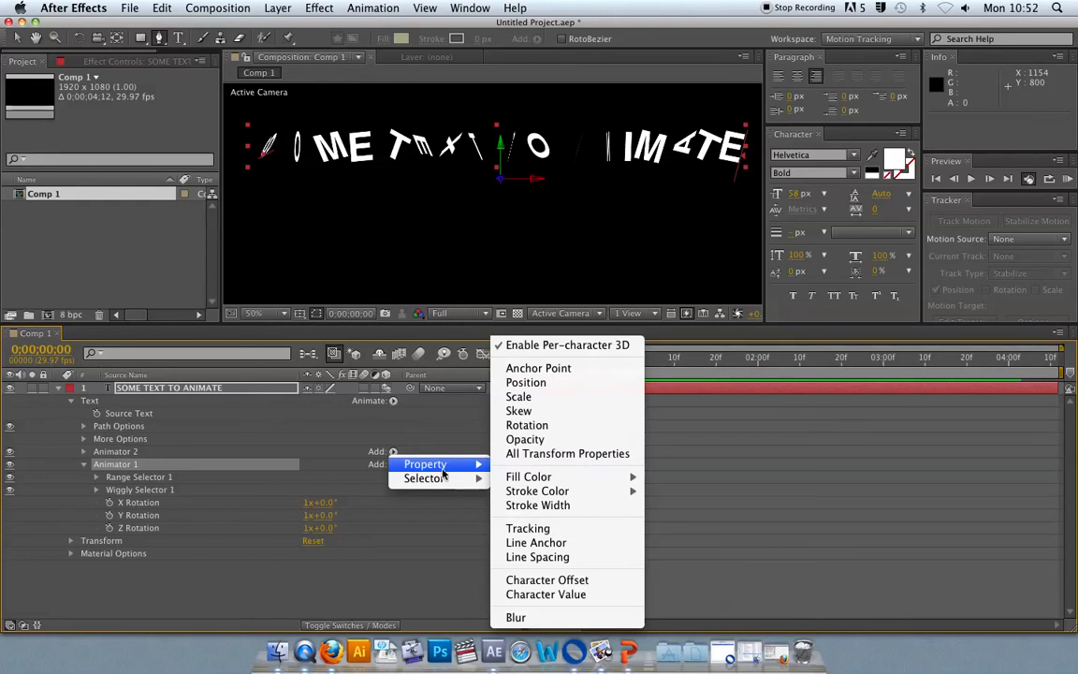
pyautogui.click(536, 397)
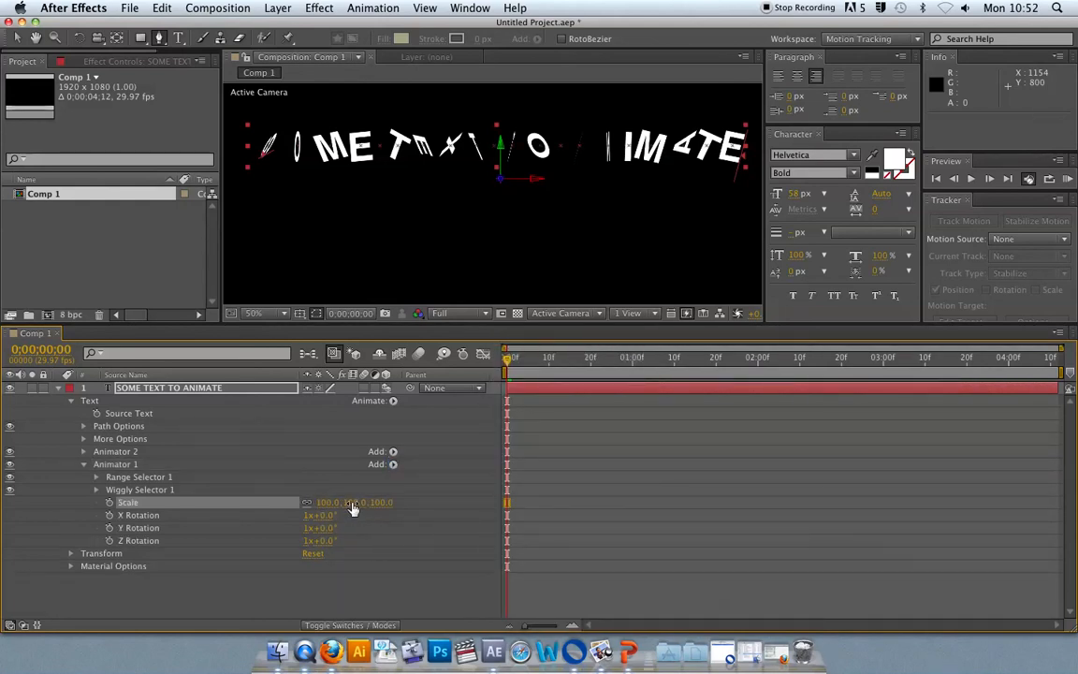
# Set Animator 1's Scale to 498% on all axes and preview the animation at 25% magnification.
pyautogui.moveTo(350, 503); pyautogui.dragTo(645, 499)
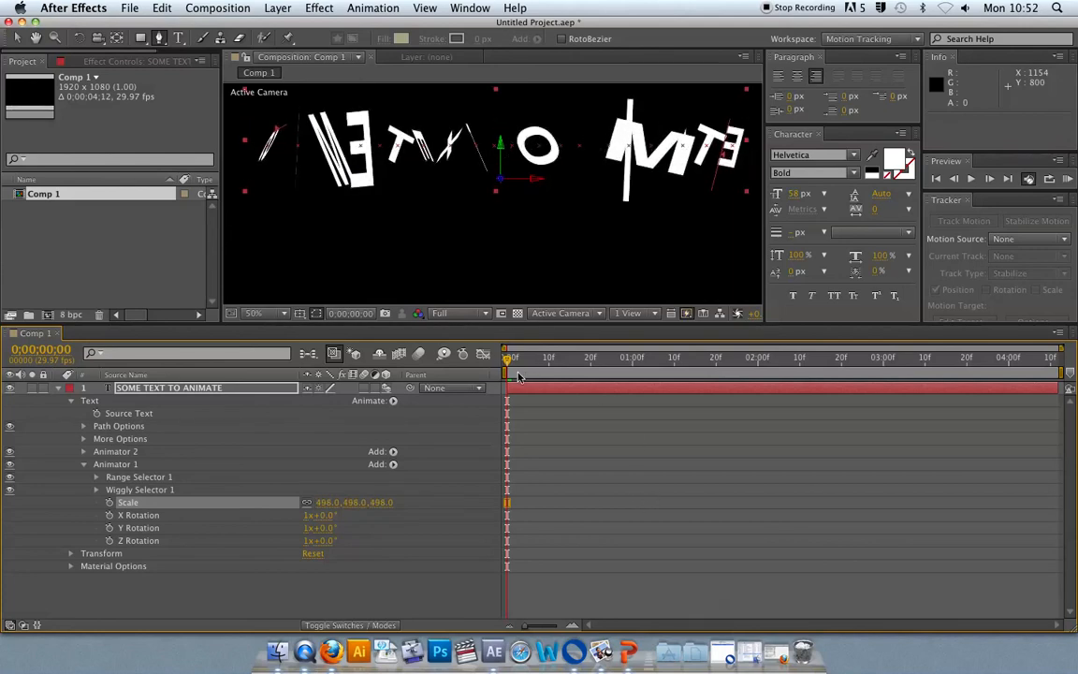
pyautogui.press(',')
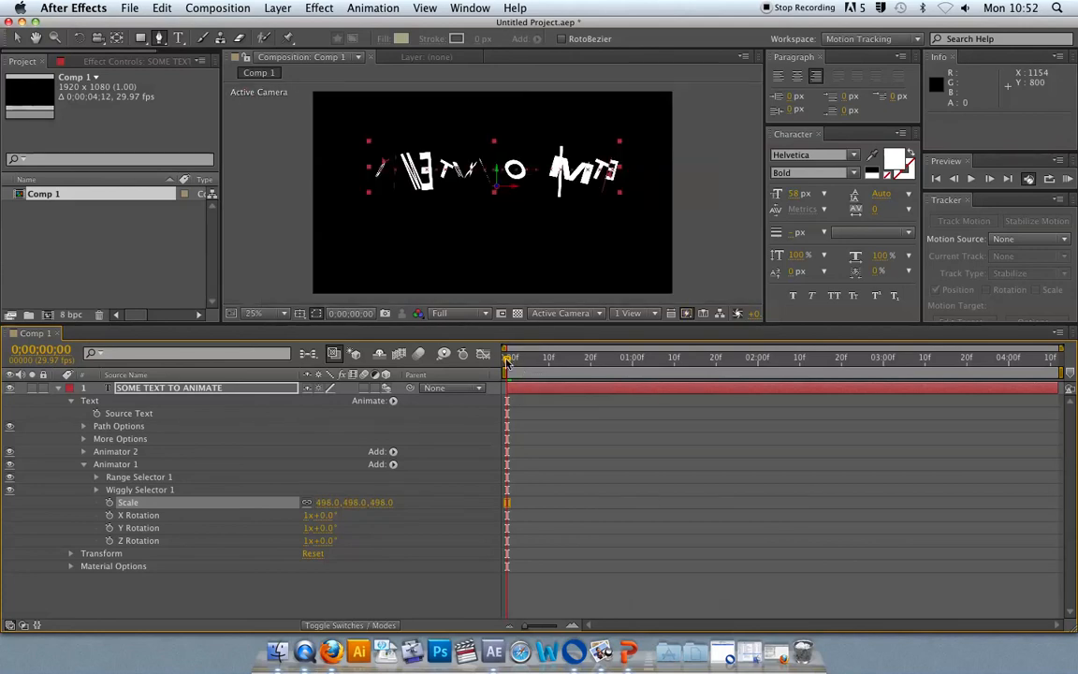
pyautogui.press('space')
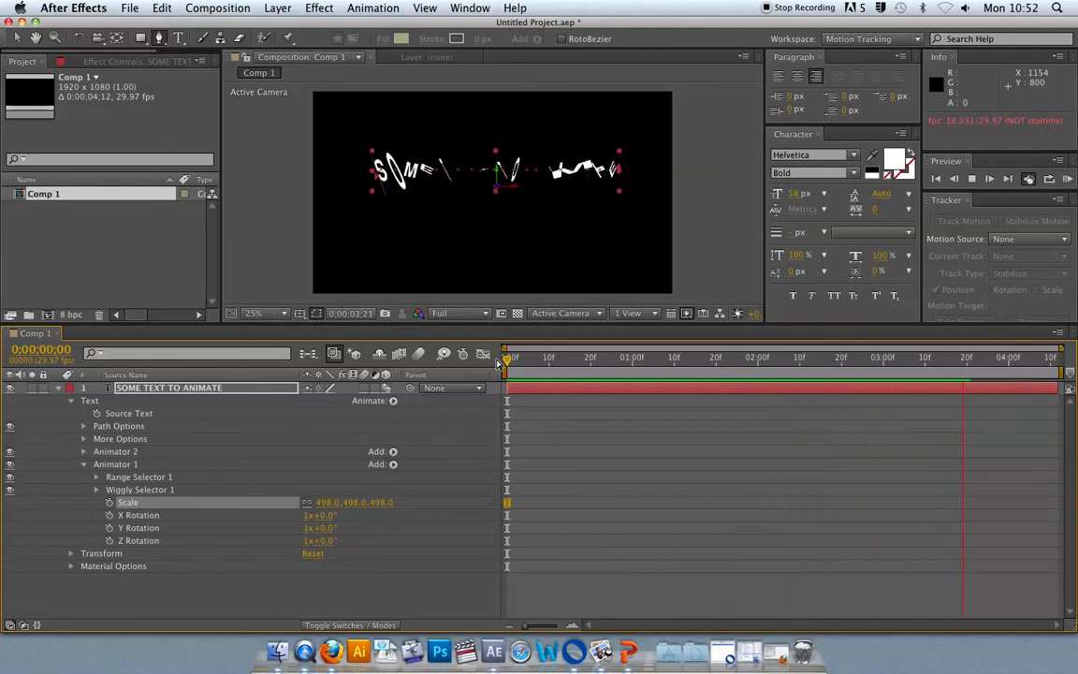
pyautogui.moveTo(534, 361); pyautogui.dragTo(516, 362)
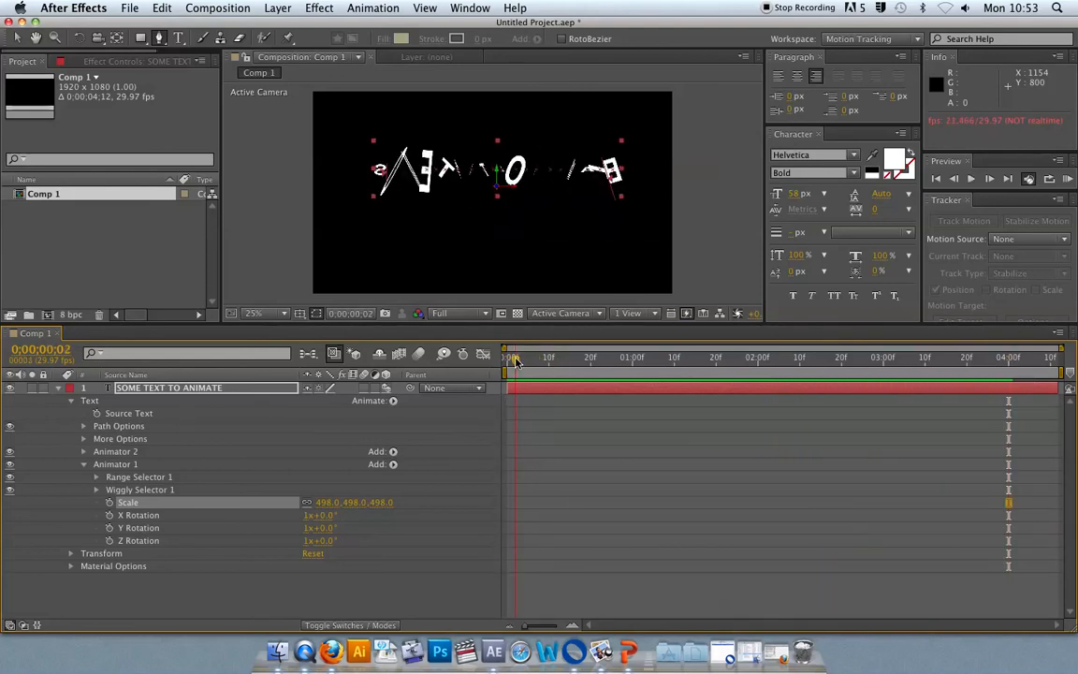